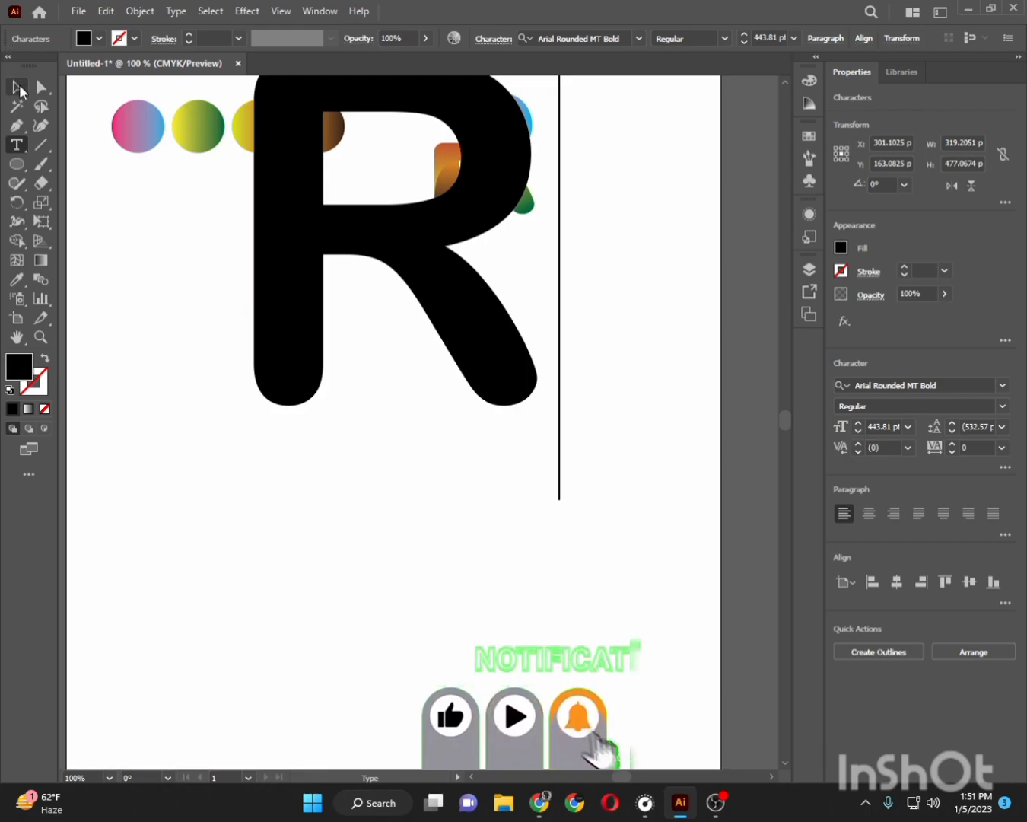
Step: Move the large black letter R below the gradient circles and convert it to outlines
{"action": "left_click_drag", "start_coordinate": [303, 224], "coordinate": [207, 404]}
{"action": "right_click", "coordinate": [210, 407]}
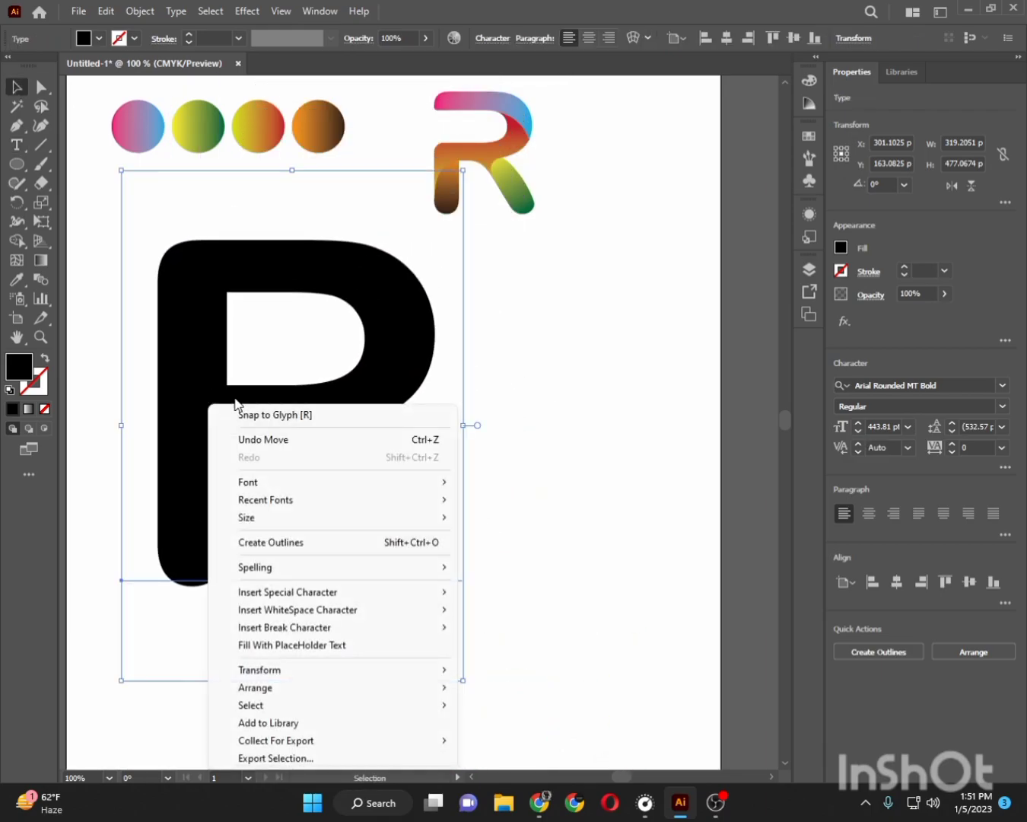
{"action": "left_click", "coordinate": [302, 543]}
{"action": "left_click", "coordinate": [431, 448]}
{"action": "left_click", "coordinate": [408, 367]}
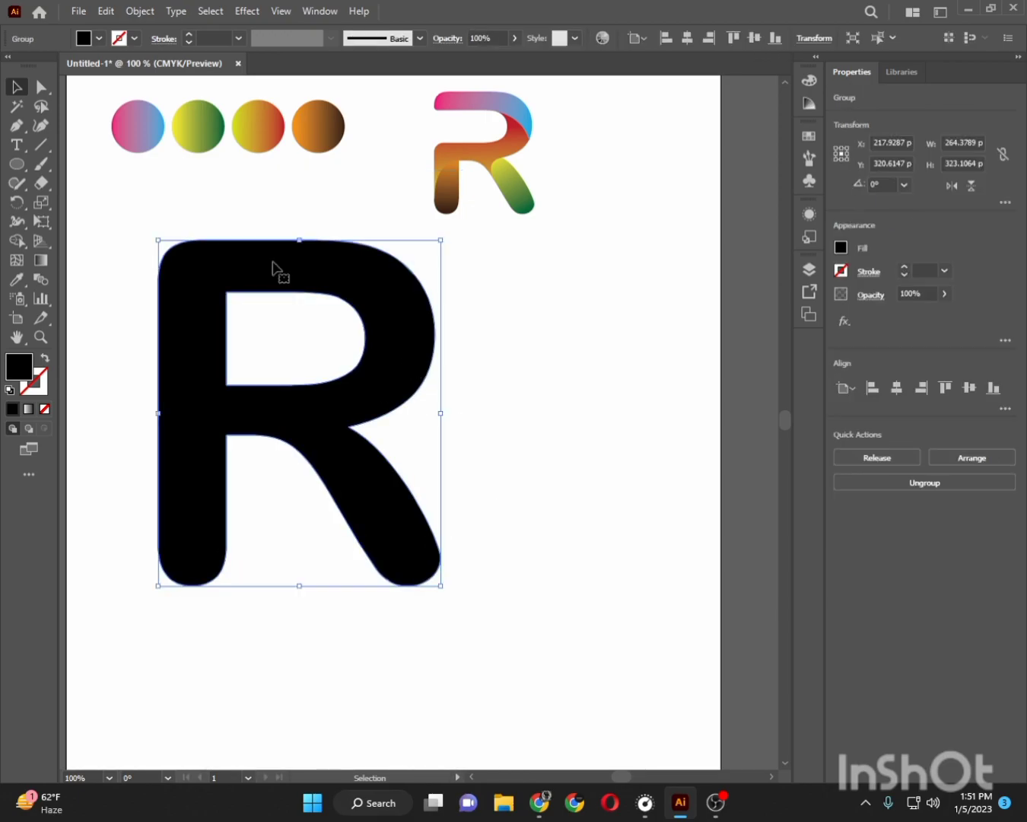
Step: Give the outlined R a black stroke and no fill
{"action": "left_click", "coordinate": [136, 39]}
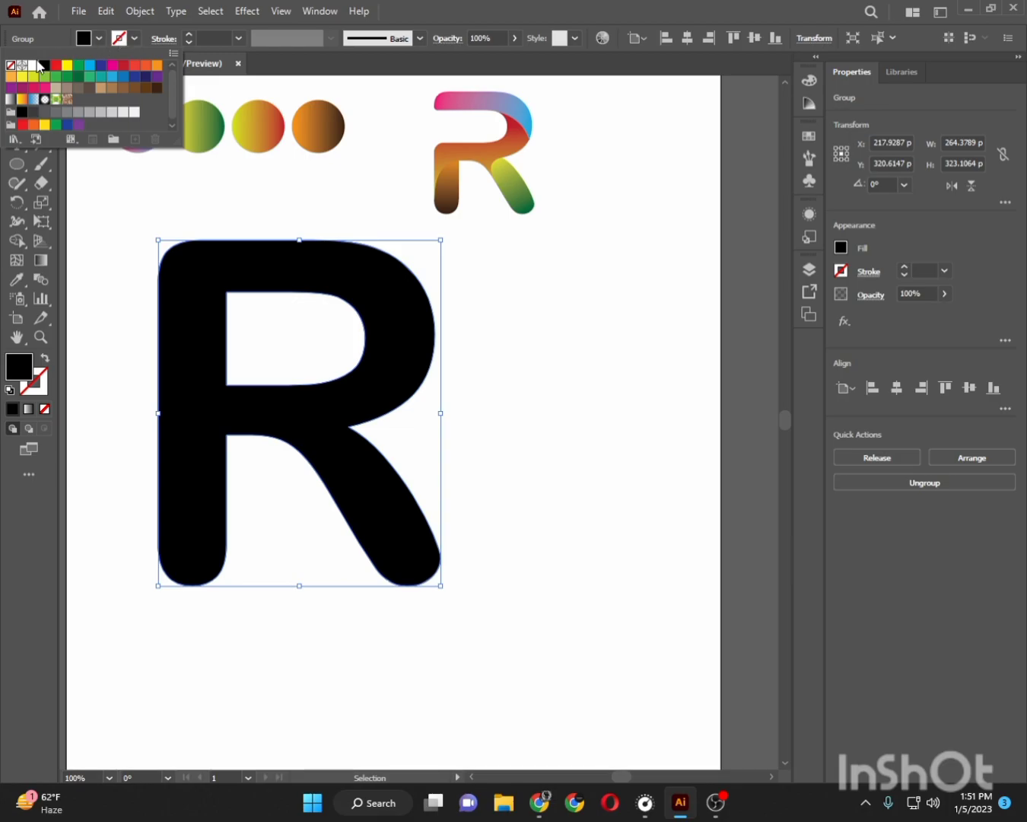
{"action": "left_click", "coordinate": [44, 65]}
{"action": "left_click", "coordinate": [84, 39]}
{"action": "left_click", "coordinate": [9, 65]}
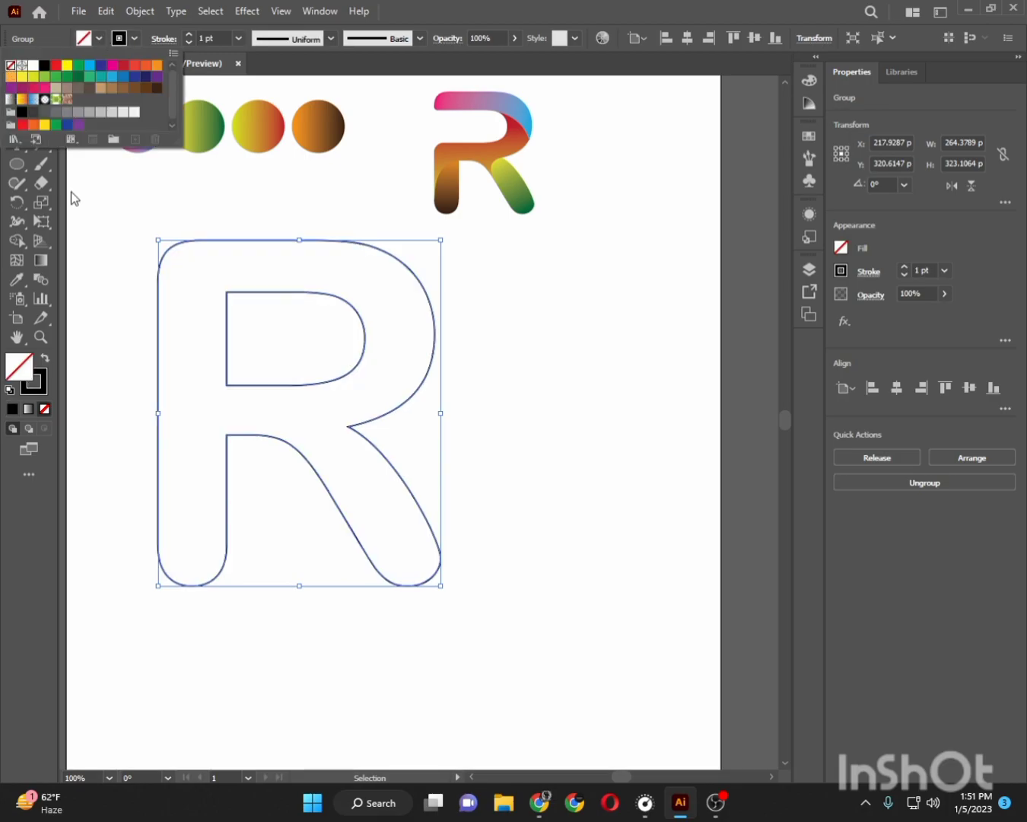
{"action": "left_click", "coordinate": [89, 245]}
{"action": "left_click", "coordinate": [90, 236]}
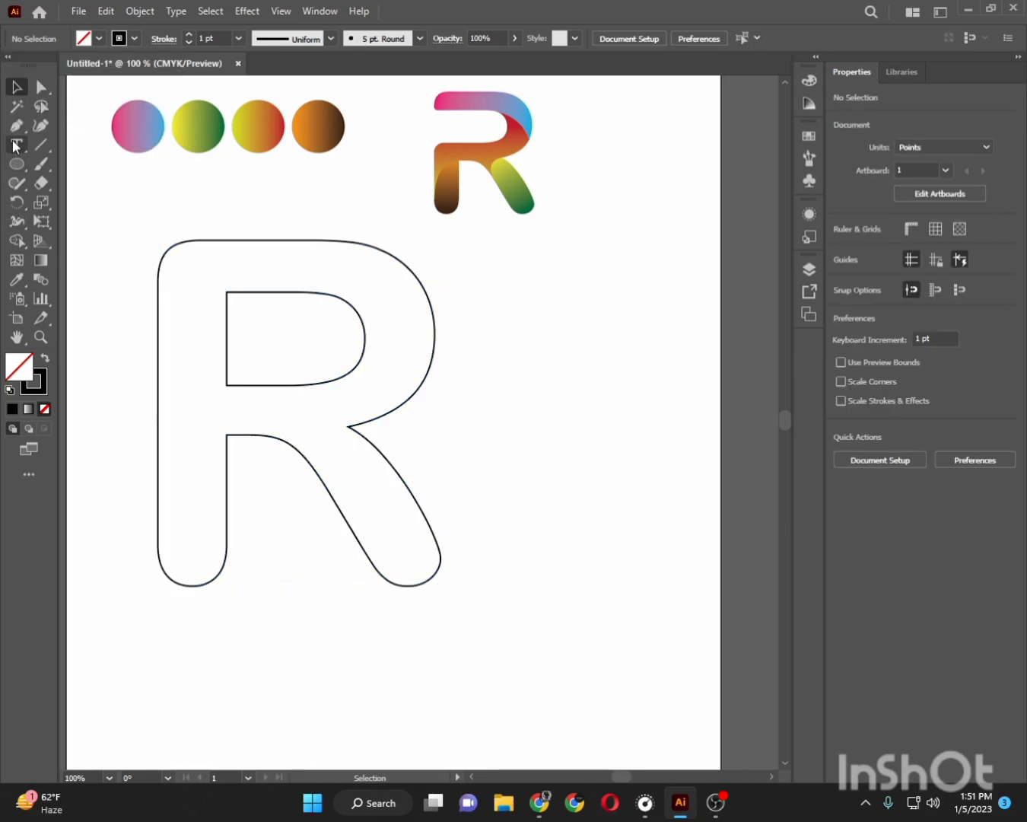
Step: Draw two horizontal lines, about 99 pt and 108 pt long, from the counter's upper and lower left corners outward across the R's stem
{"action": "left_click", "coordinate": [41, 144]}
{"action": "left_click_drag", "start_coordinate": [199, 124], "coordinate": [120, 292]}
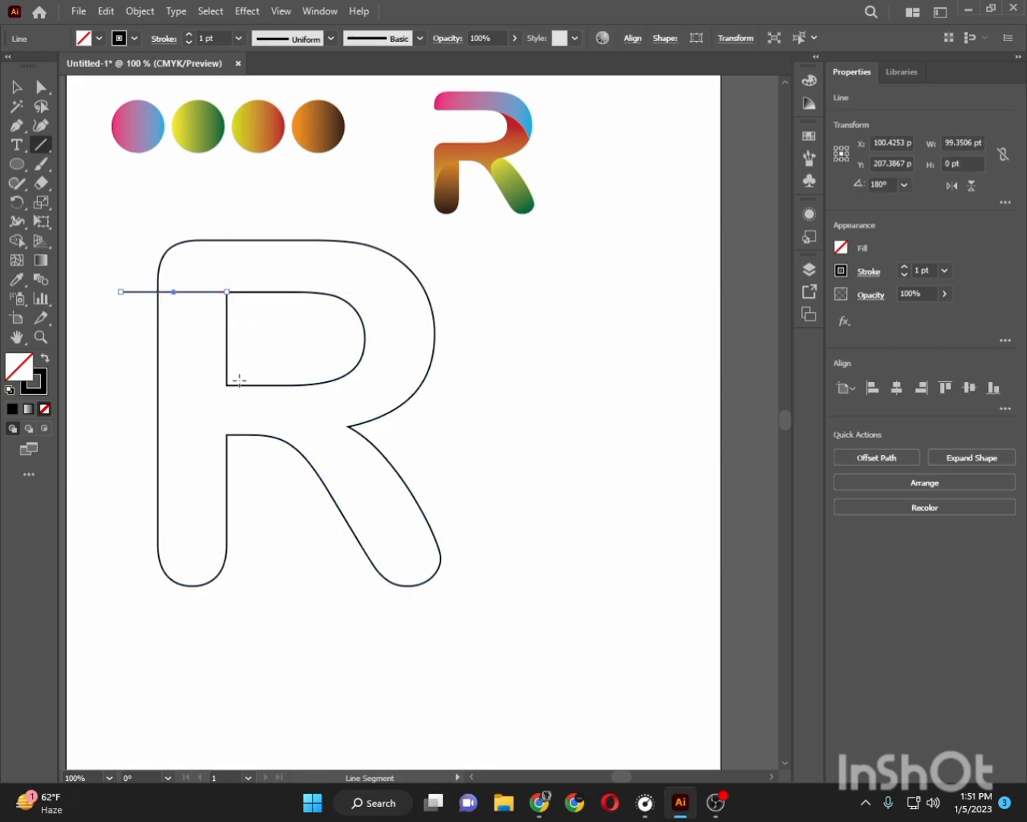
{"action": "left_click_drag", "start_coordinate": [227, 385], "coordinate": [111, 385]}
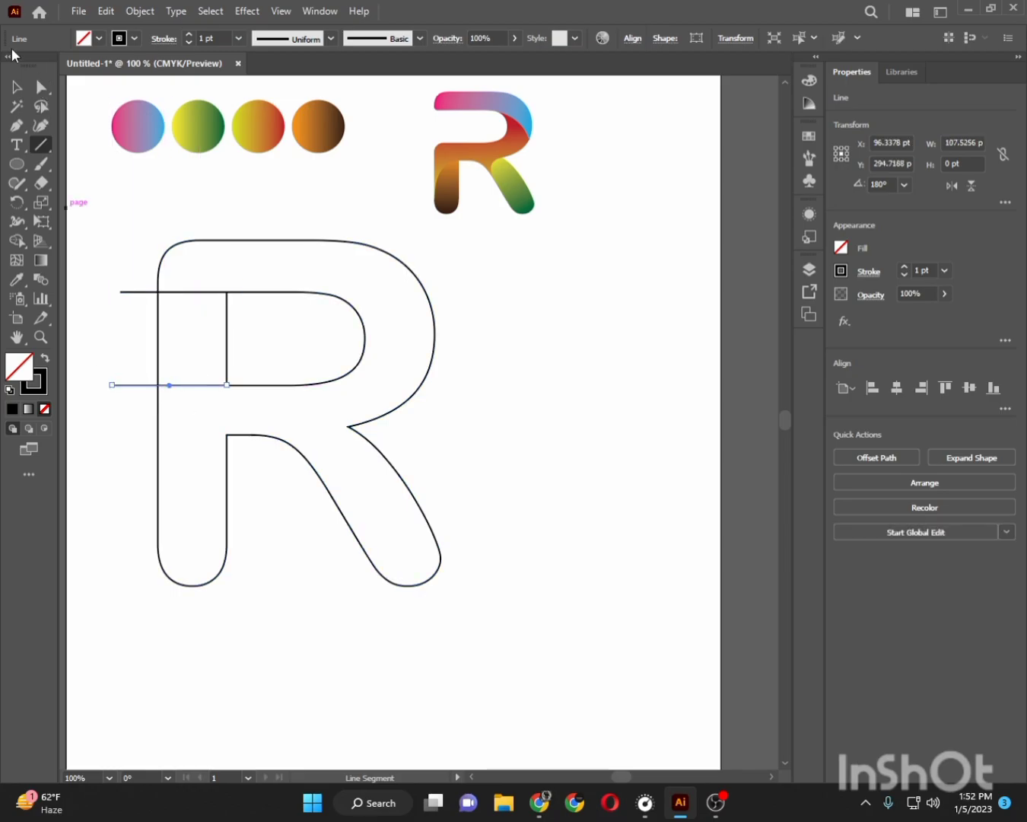
{"action": "left_click", "coordinate": [17, 88]}
{"action": "left_click", "coordinate": [85, 181]}
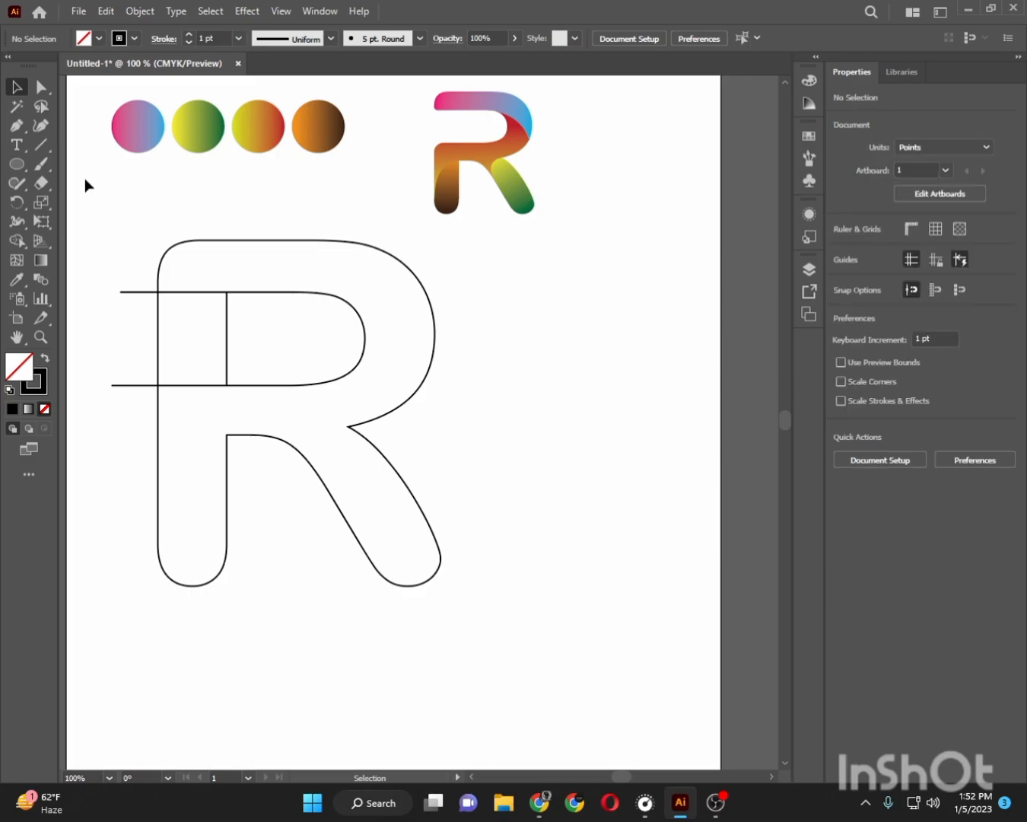
Step: Draw a curved Pen path from the notch between bowl and diagonal leg to the leg's inner edge, rounding the leg's upper end
{"action": "key", "text": "p"}
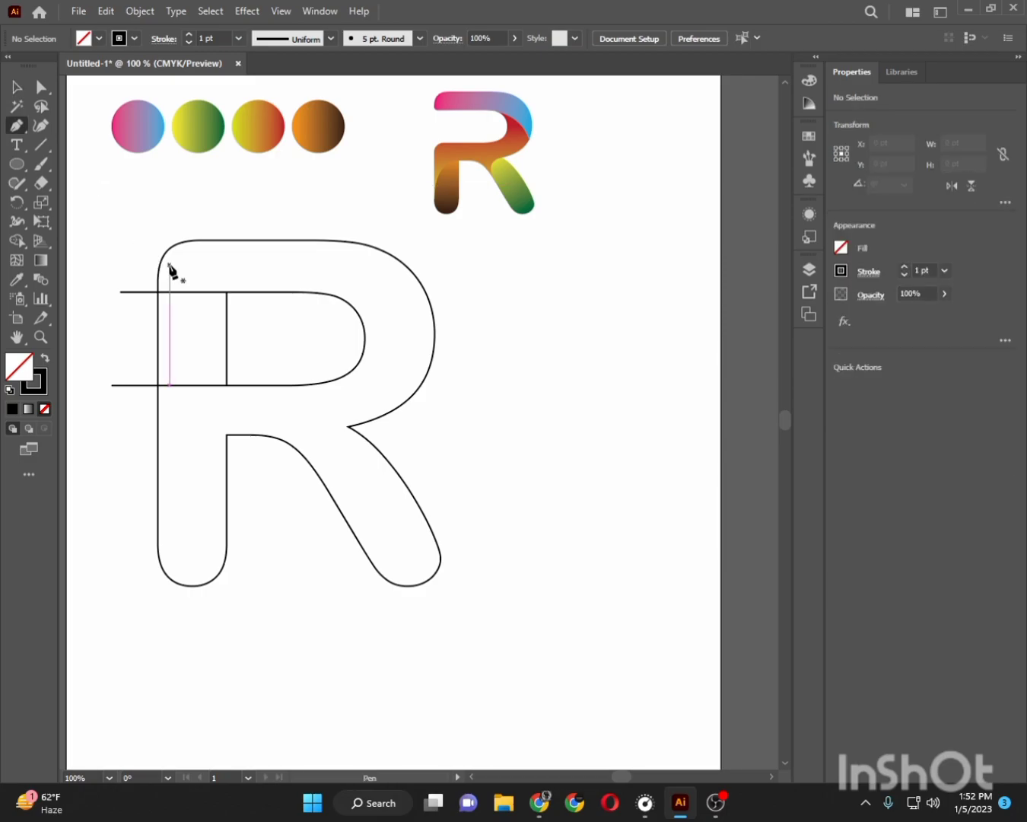
{"action": "left_click", "coordinate": [348, 428]}
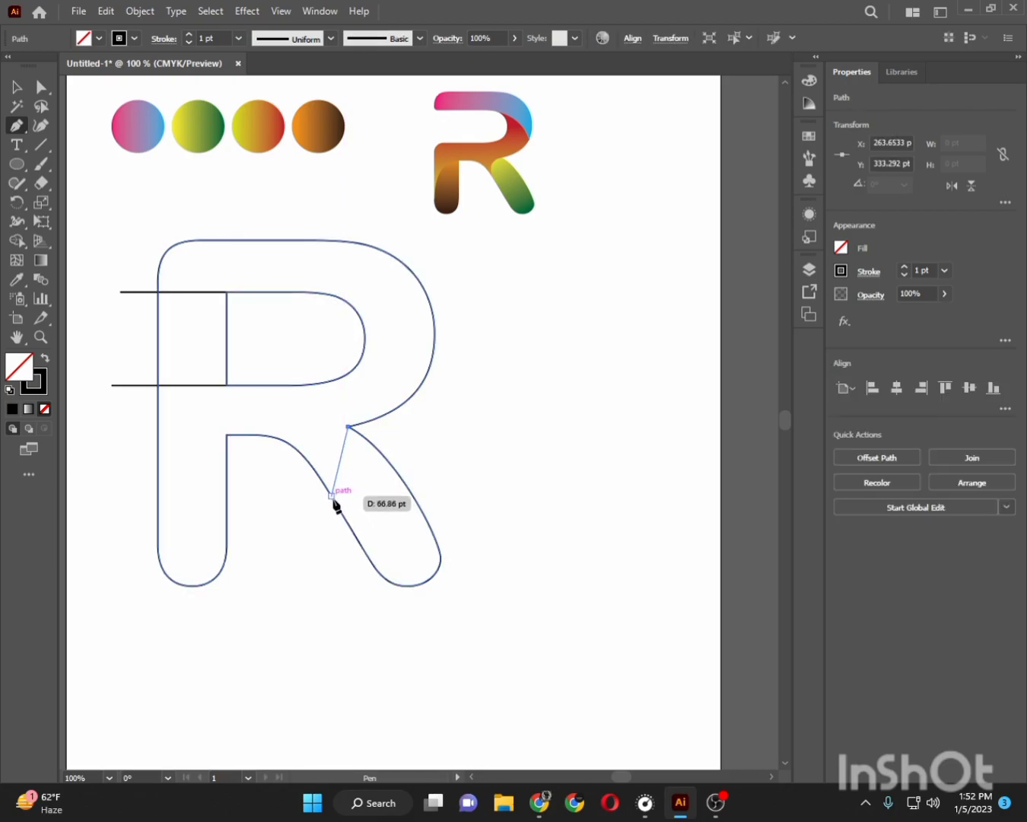
{"action": "mouse_move", "coordinate": [332, 495]}
{"action": "left_mouse_down"}
{"action": "mouse_move", "coordinate": [337, 514]}
{"action": "mouse_move", "coordinate": [385, 550]}
{"action": "mouse_move", "coordinate": [378, 581]}
{"action": "mouse_move", "coordinate": [374, 566]}
{"action": "left_mouse_up"}
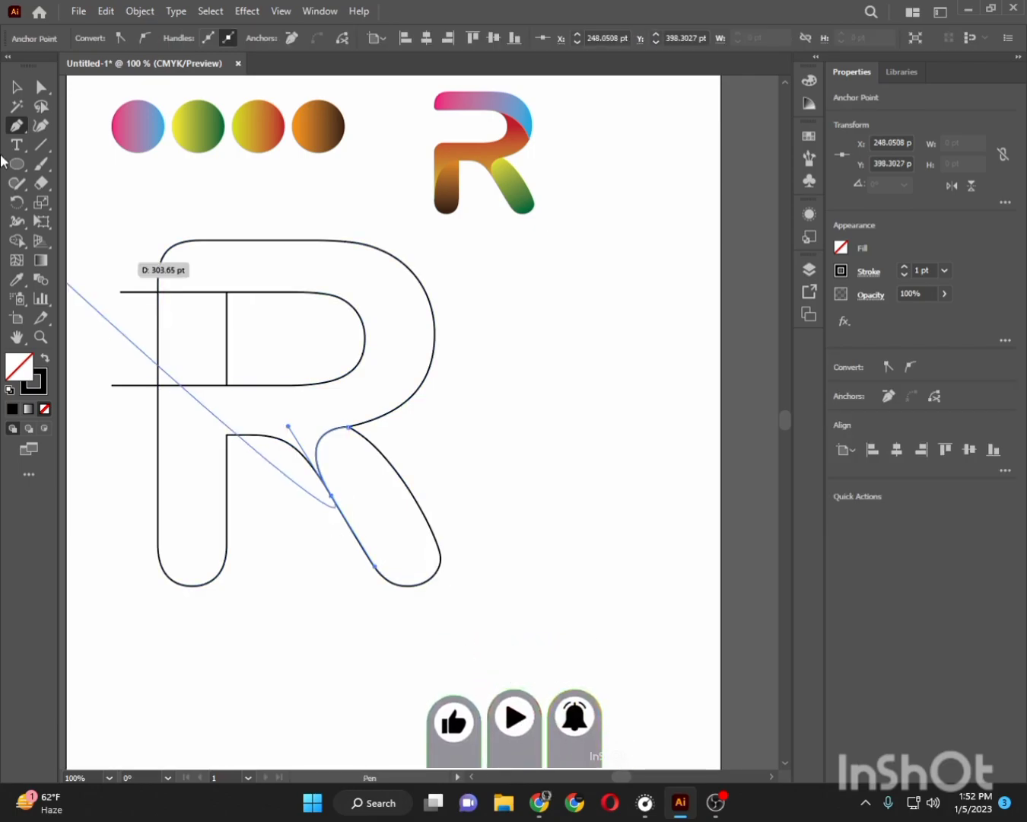
{"action": "left_click", "coordinate": [15, 87]}
{"action": "left_click", "coordinate": [97, 207]}
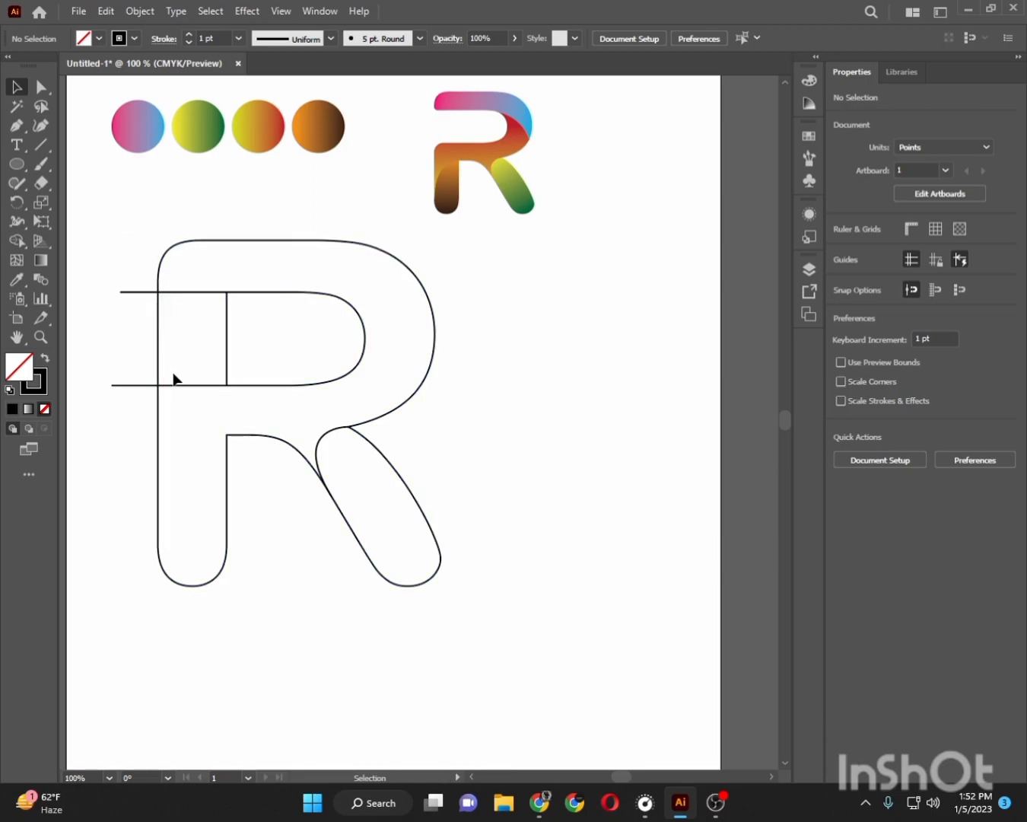
Step: Draw a curved Pen path from the stem's inner corner to its lower outer edge, with a vertical handle, rounding the stem's lower section
{"action": "key", "text": "p"}
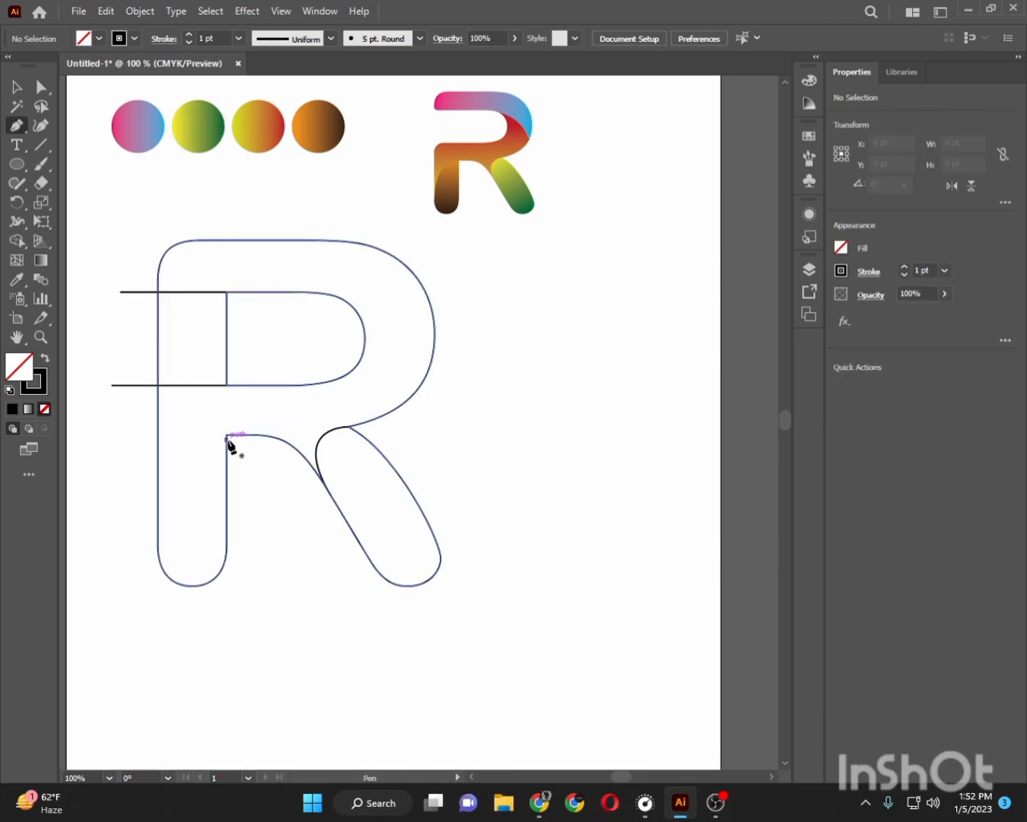
{"action": "left_click", "coordinate": [227, 435]}
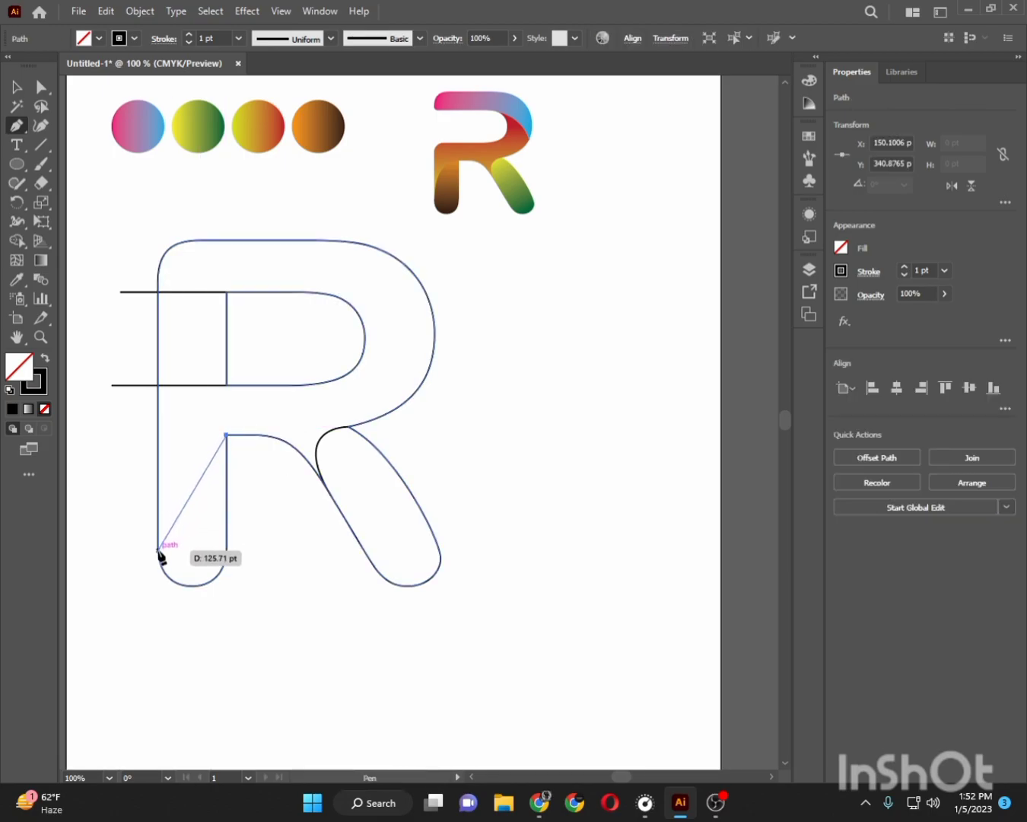
{"action": "left_click_drag", "start_coordinate": [157, 545], "coordinate": [167, 667]}
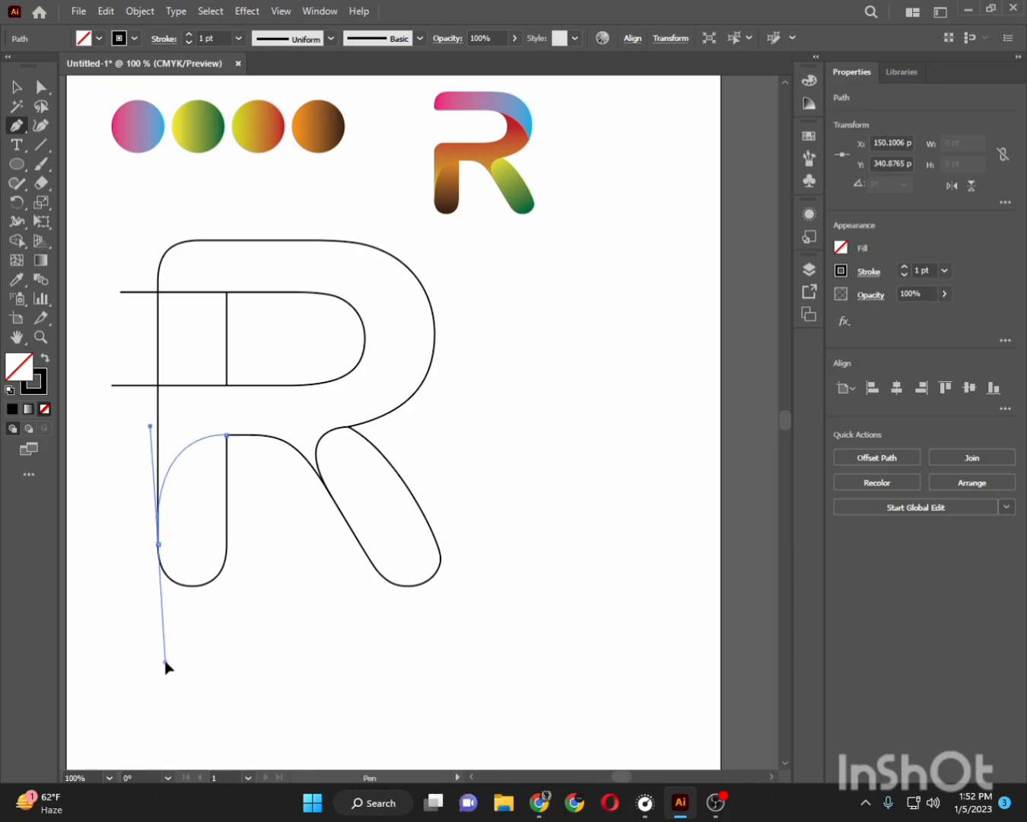
{"action": "left_click_drag", "start_coordinate": [166, 667], "coordinate": [156, 667]}
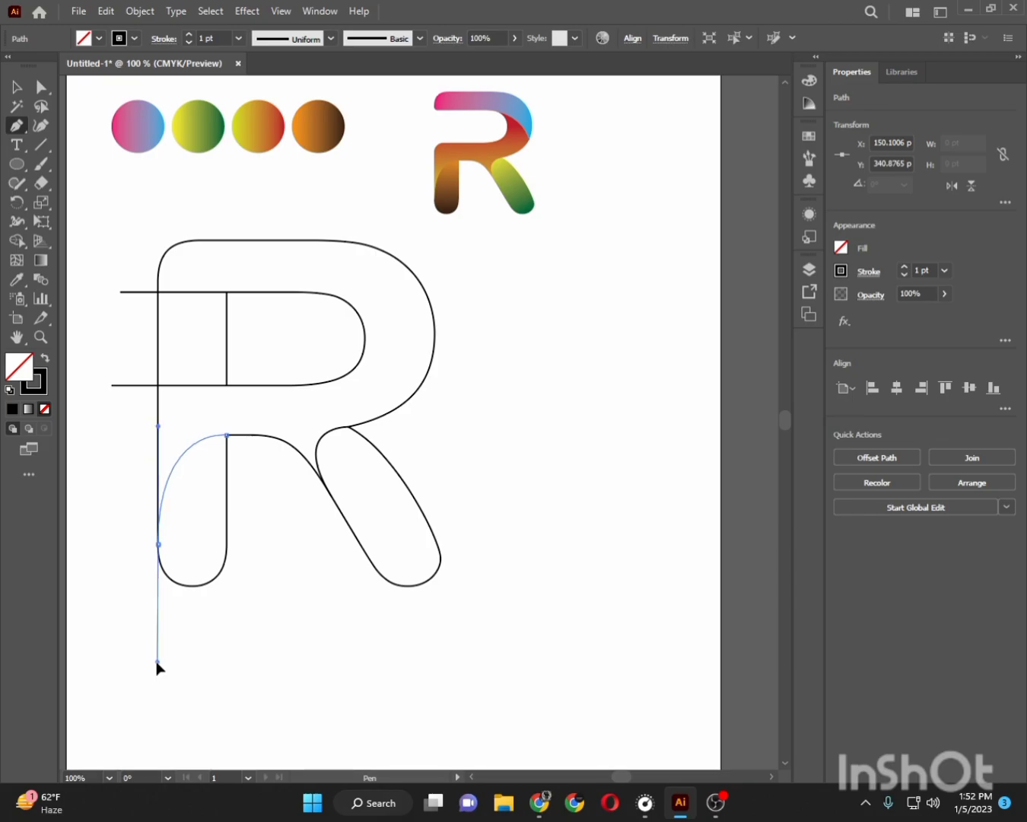
{"action": "left_click_drag", "start_coordinate": [157, 667], "coordinate": [158, 665]}
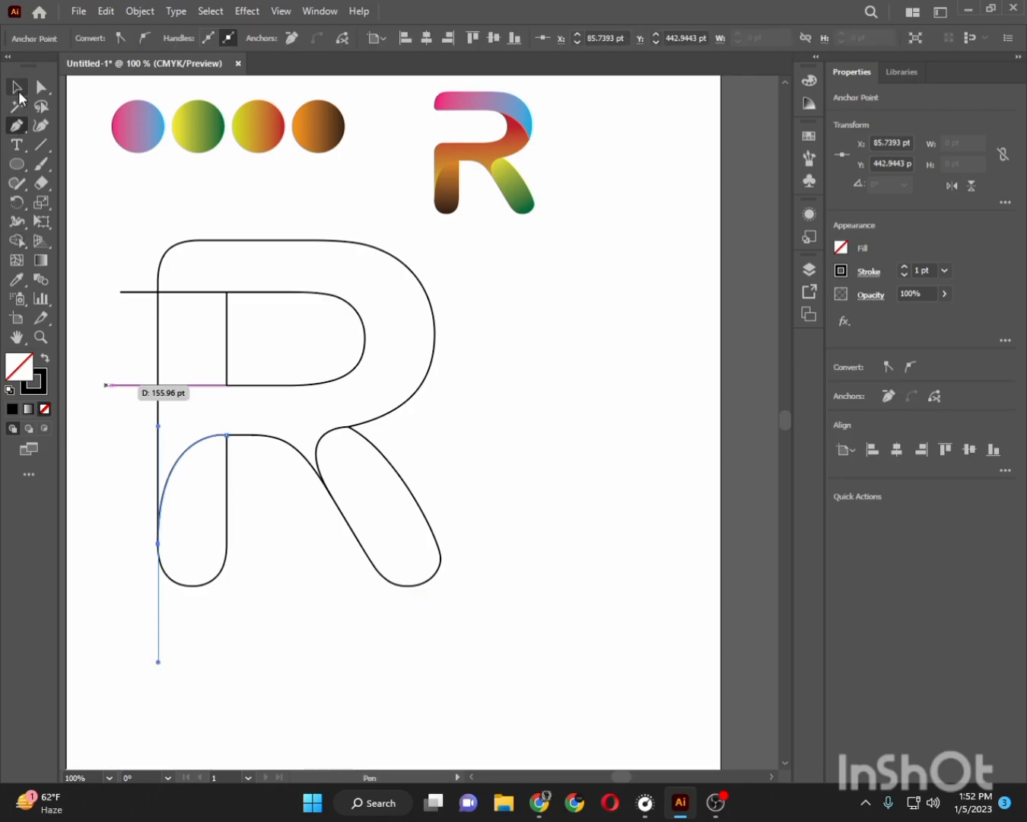
{"action": "left_click", "coordinate": [17, 87]}
{"action": "left_click", "coordinate": [81, 228]}
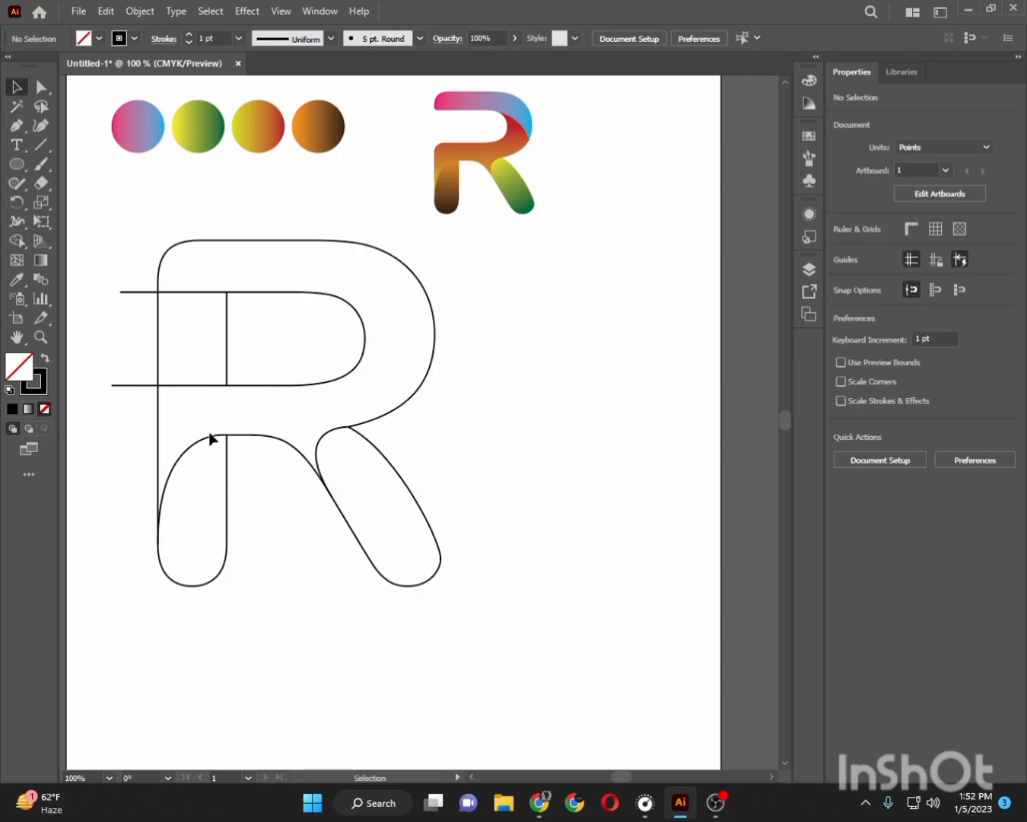
Step: Draw a curved Pen path across the bowl from the counter's upper right anchor to the bowl's lower outer edge
{"action": "key", "text": "p"}
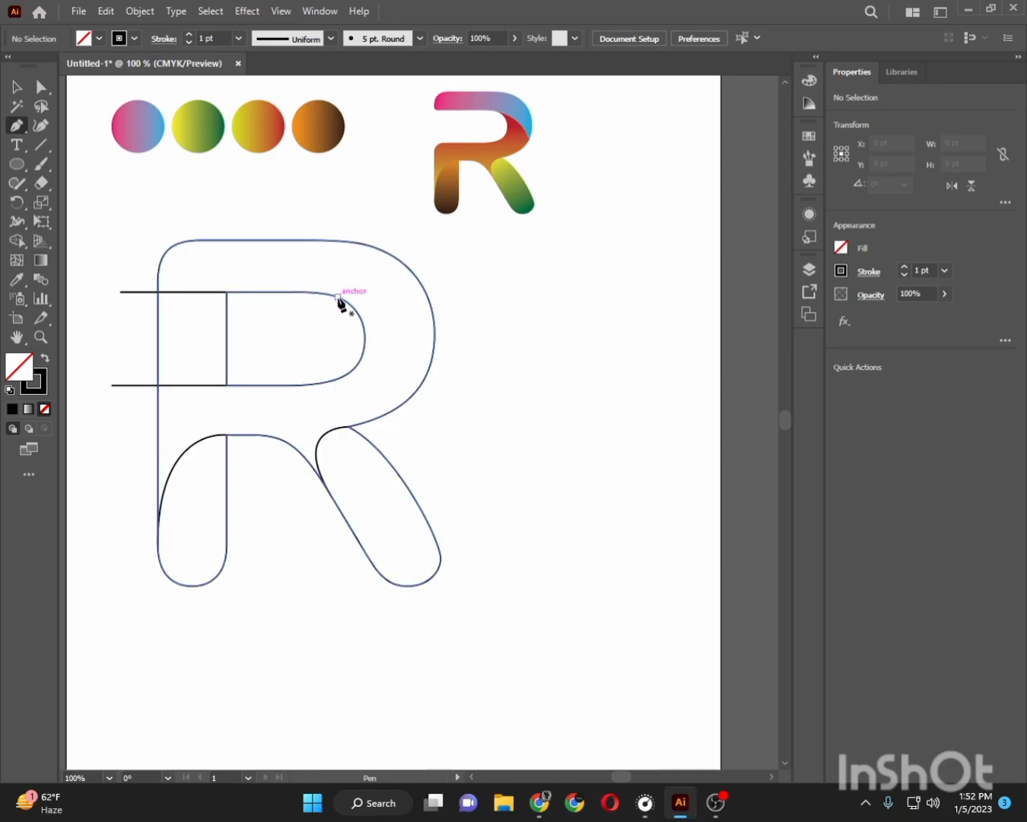
{"action": "left_click", "coordinate": [339, 297]}
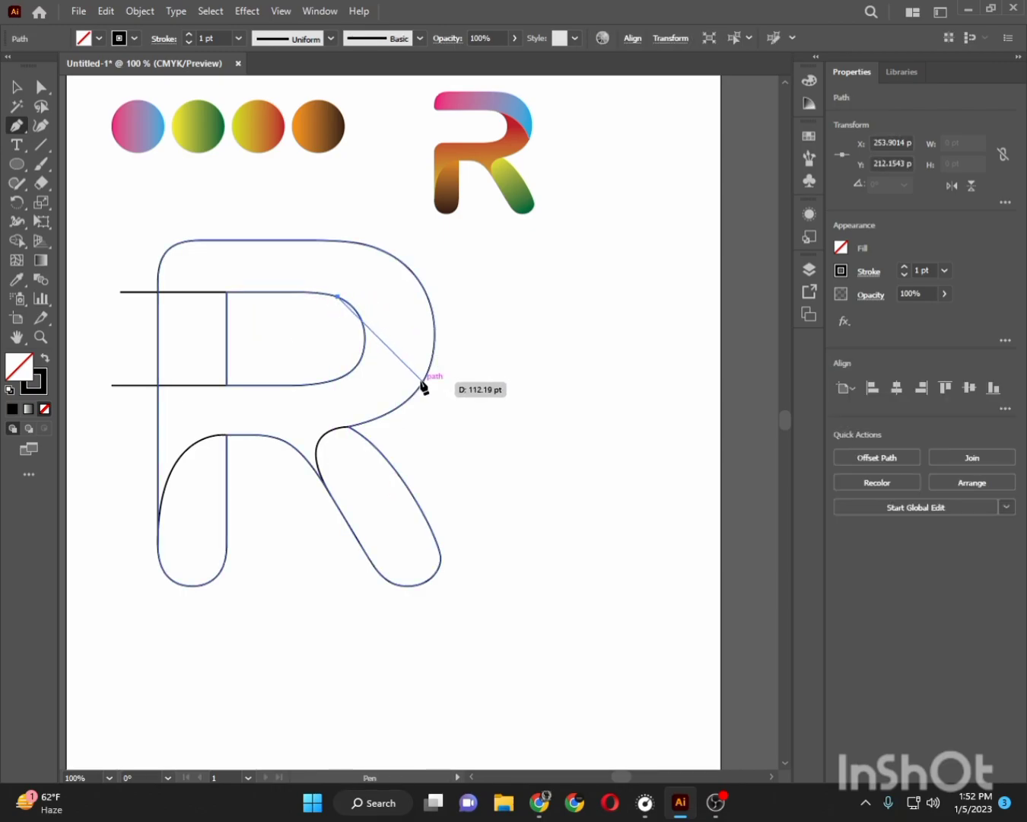
{"action": "left_click_drag", "start_coordinate": [424, 383], "coordinate": [480, 462]}
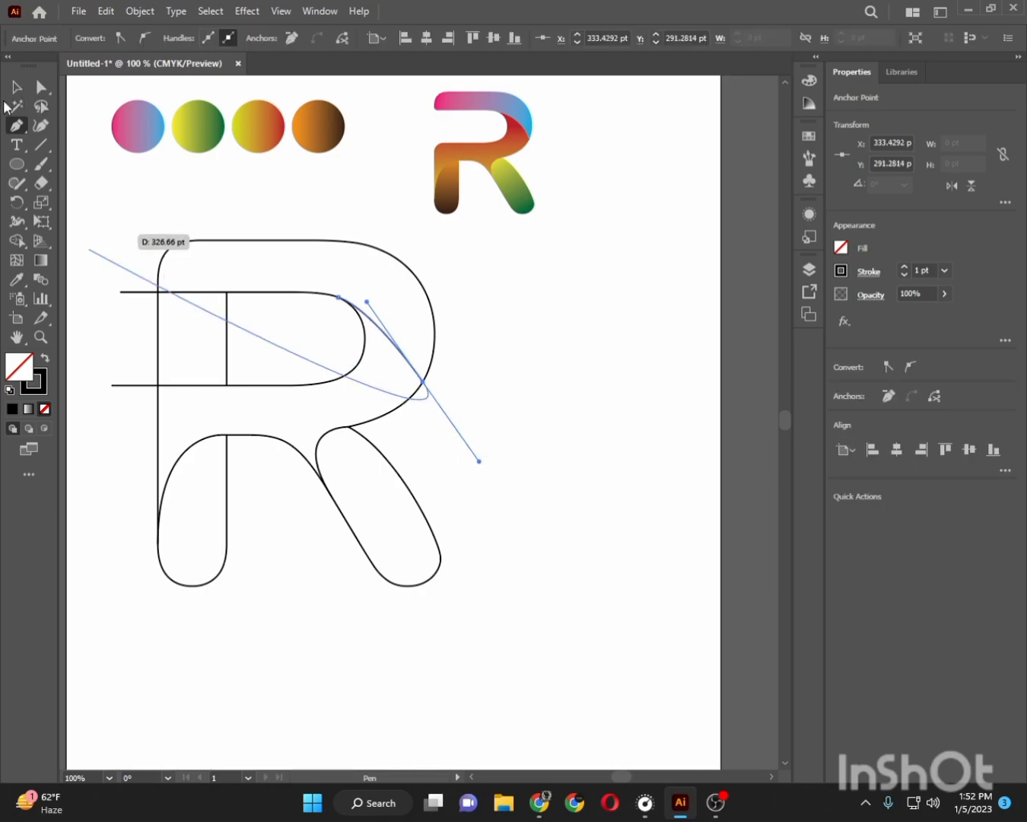
{"action": "left_click", "coordinate": [17, 88]}
{"action": "left_click", "coordinate": [120, 209]}
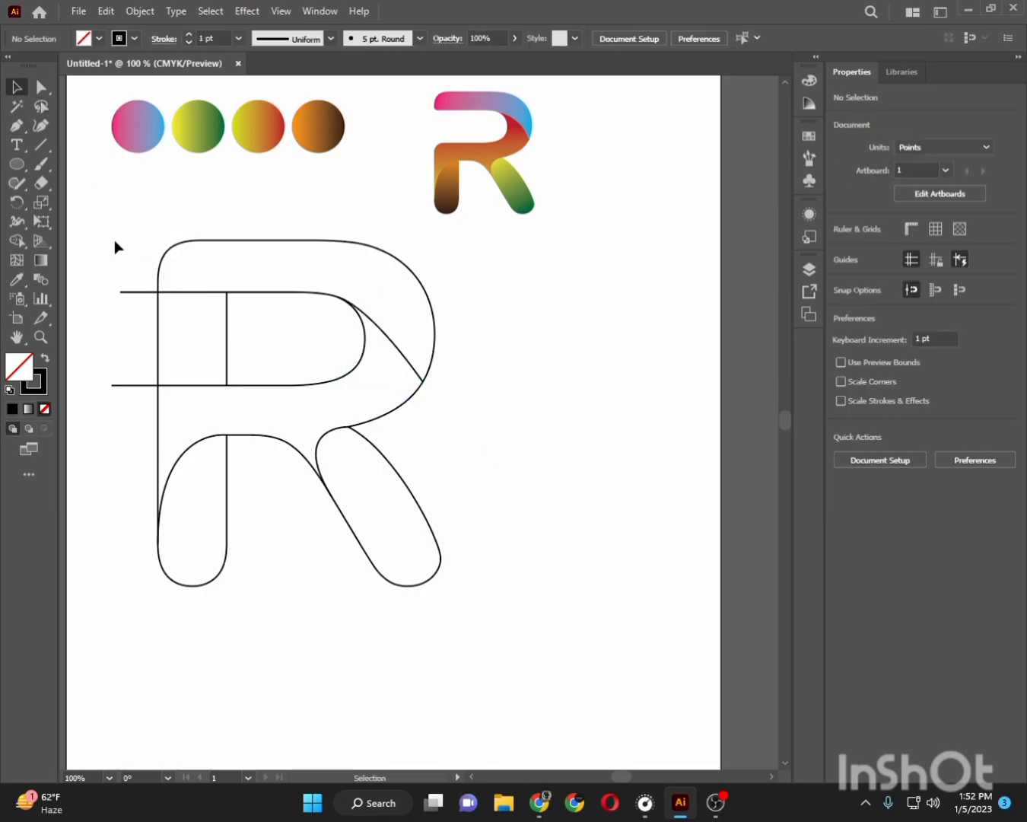
Step: With Shape Builder, remove the stem section between the two horizontal lines and their overhanging ends, and form the upper band and diagonal leg shapes
{"action": "left_click_drag", "start_coordinate": [236, 346], "coordinate": [502, 529]}
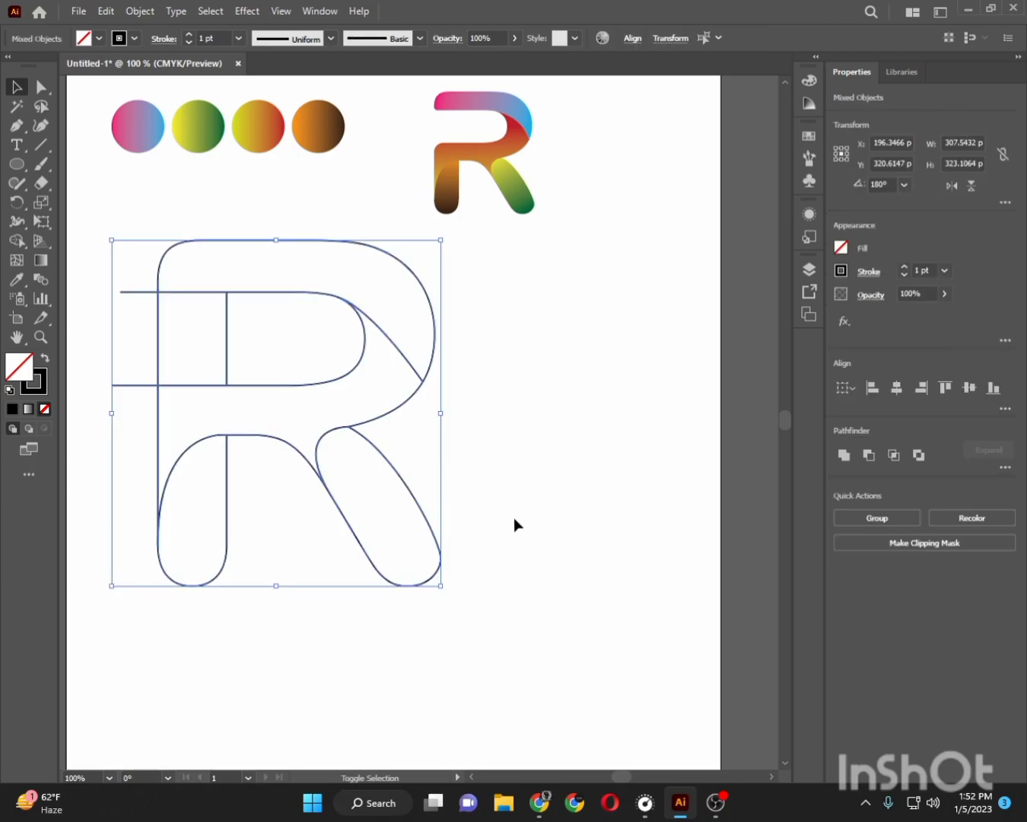
{"action": "key", "text": "shift+m"}
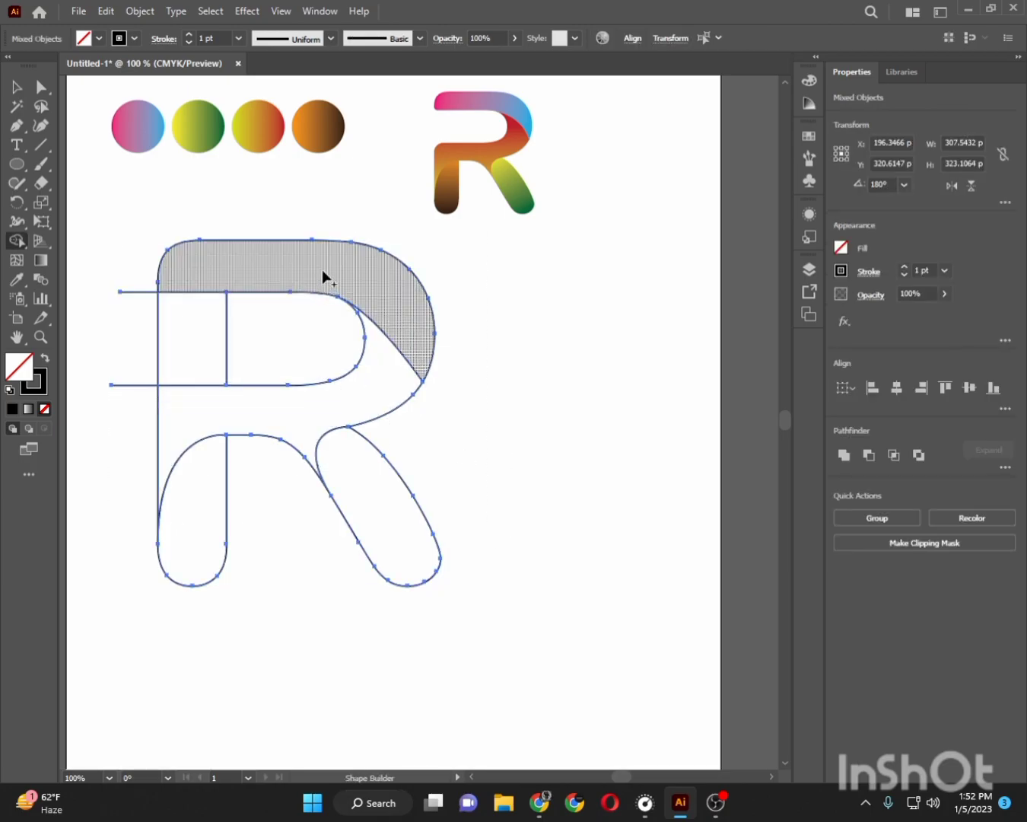
{"action": "mouse_move", "coordinate": [137, 335]}
{"action": "left_mouse_down"}
{"action": "mouse_move", "coordinate": [295, 342]}
{"action": "mouse_move", "coordinate": [133, 279]}
{"action": "left_mouse_up"}
{"action": "left_click_drag", "start_coordinate": [126, 415], "coordinate": [127, 423]}
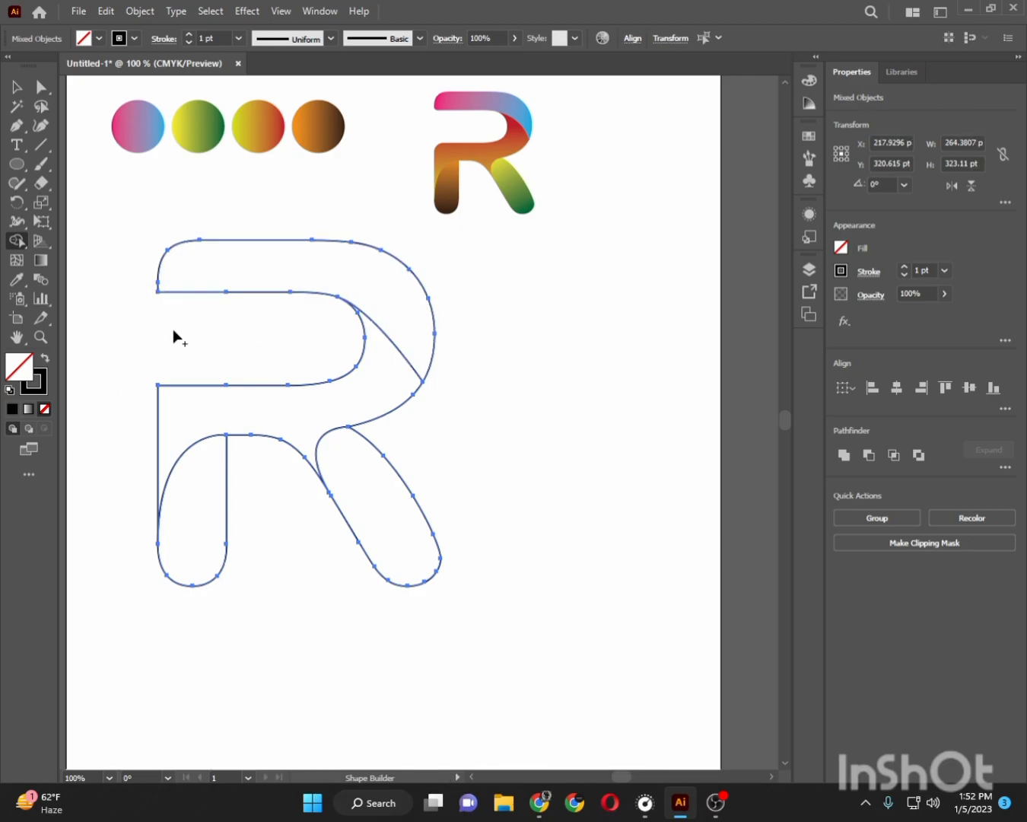
{"action": "left_click", "coordinate": [213, 276]}
{"action": "left_click", "coordinate": [361, 486]}
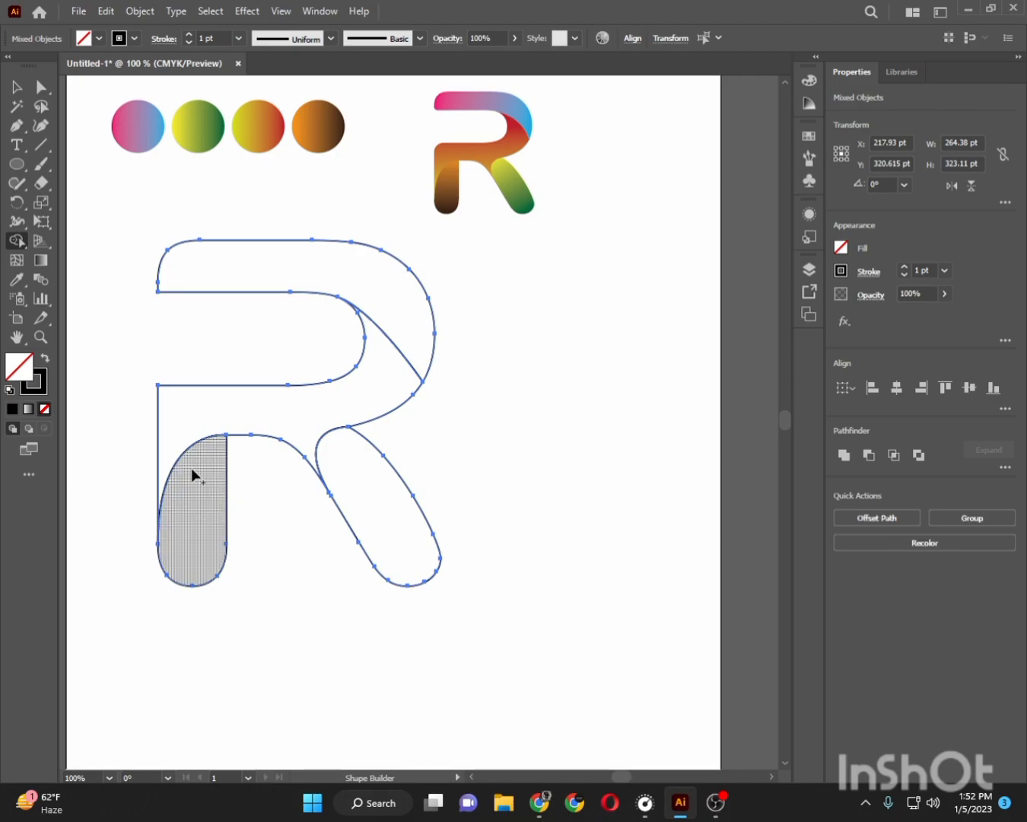
{"action": "left_click", "coordinate": [16, 86]}
{"action": "left_click", "coordinate": [110, 192]}
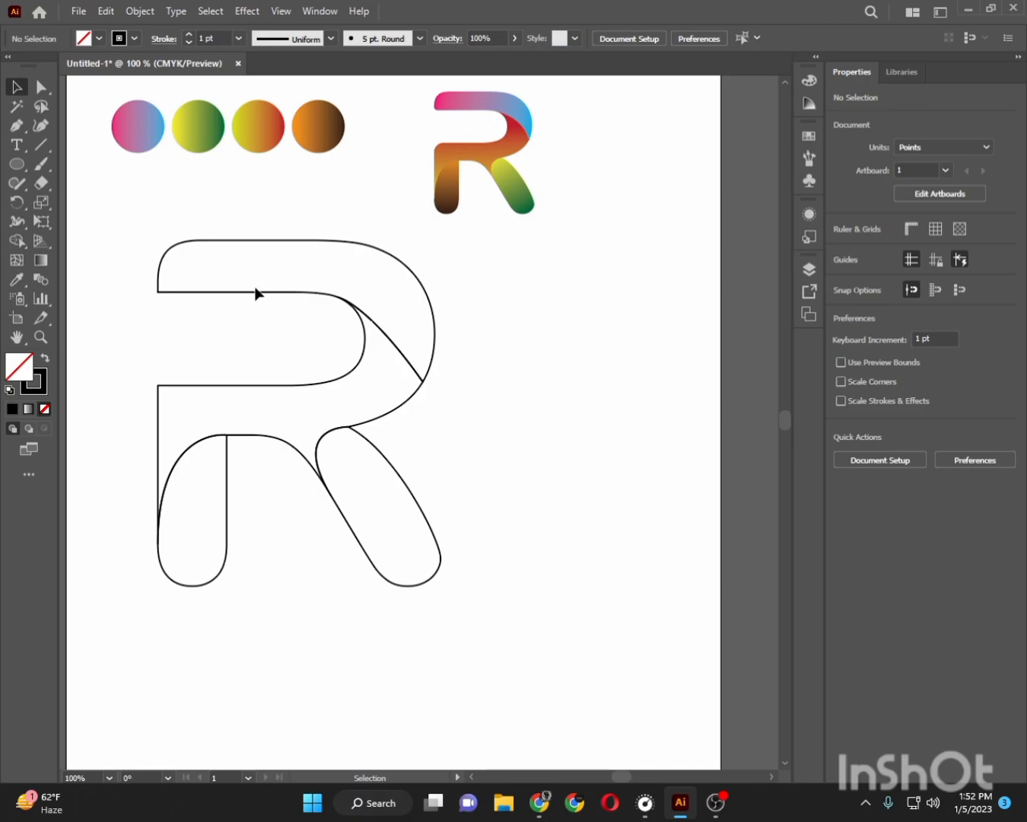
Step: Round the upper band's lower left corner slightly and the middle piece's upper left corner more strongly
{"action": "left_click", "coordinate": [42, 89]}
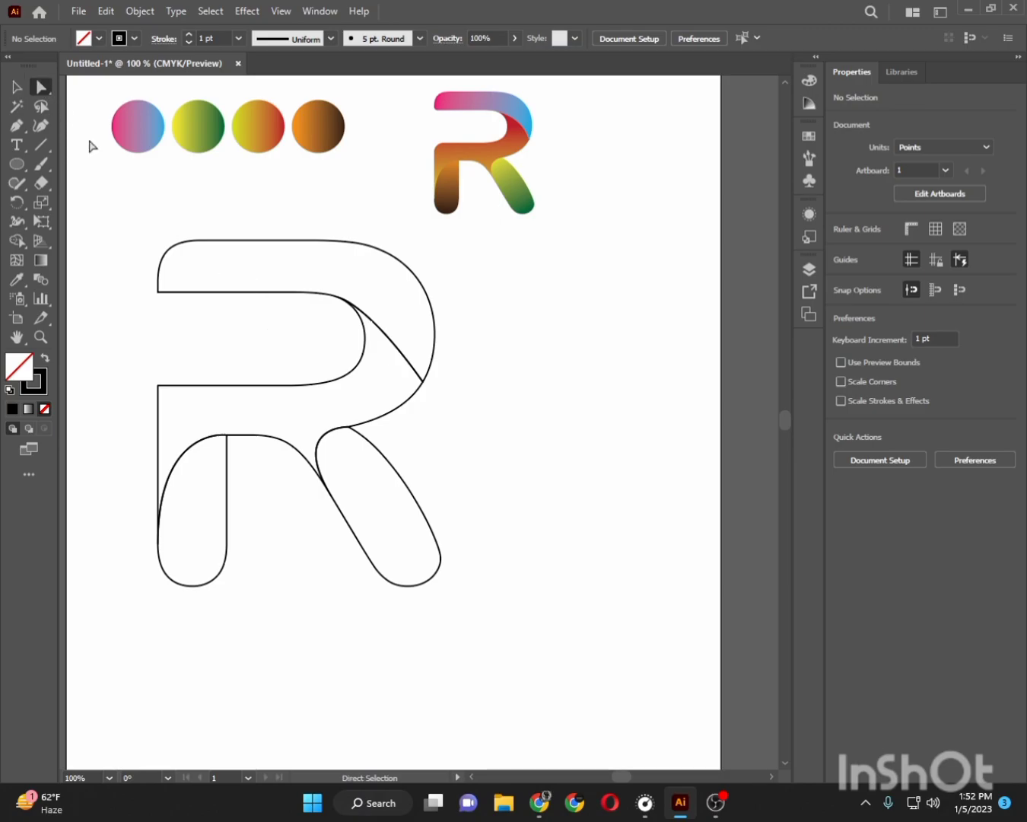
{"action": "left_click", "coordinate": [159, 292]}
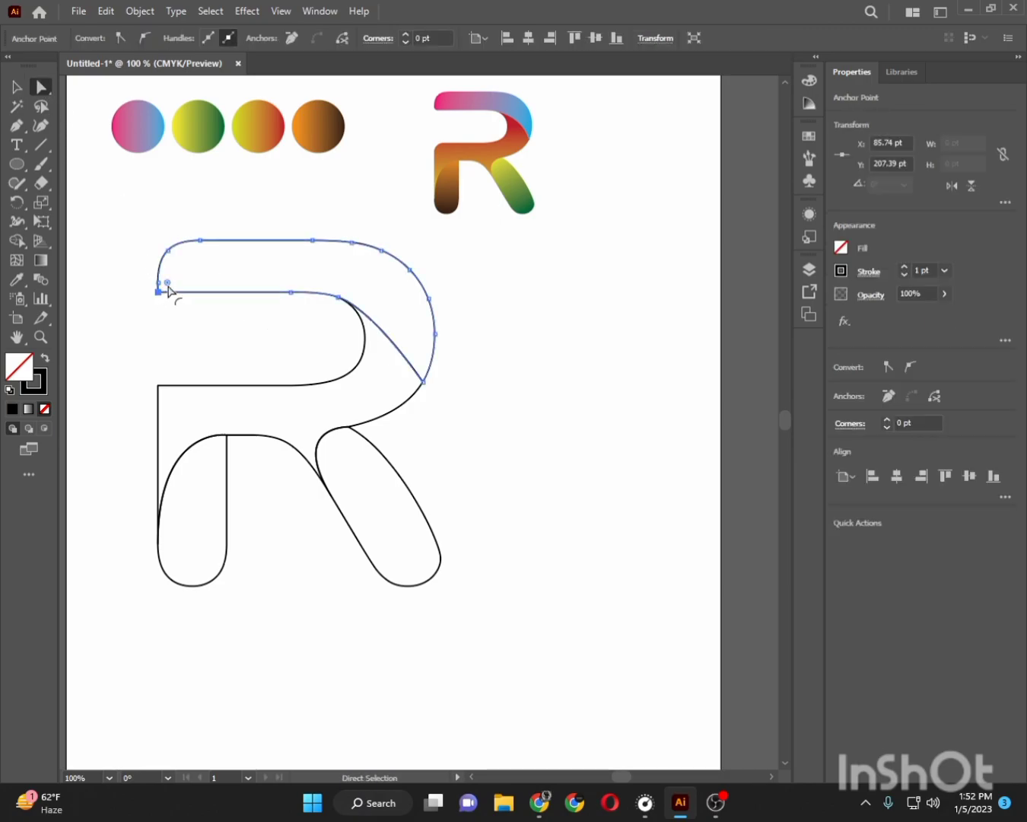
{"action": "left_click", "coordinate": [101, 245]}
{"action": "left_click", "coordinate": [158, 388]}
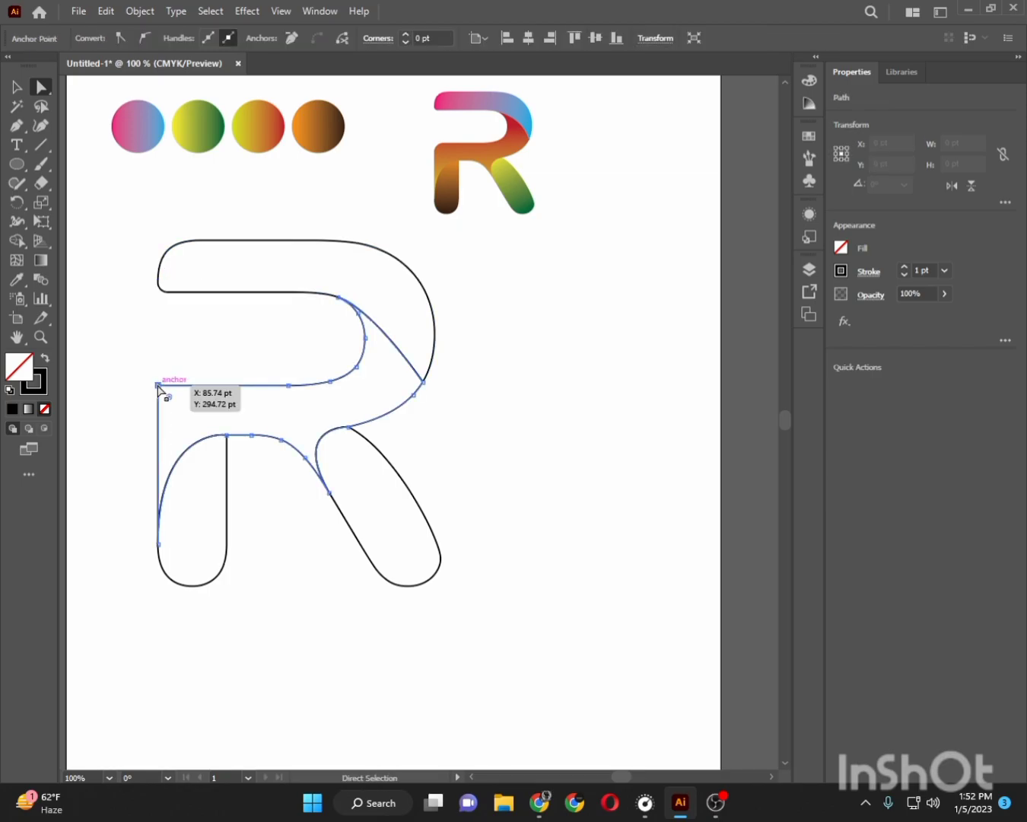
{"action": "left_click_drag", "start_coordinate": [172, 404], "coordinate": [192, 419]}
{"action": "left_click", "coordinate": [122, 327]}
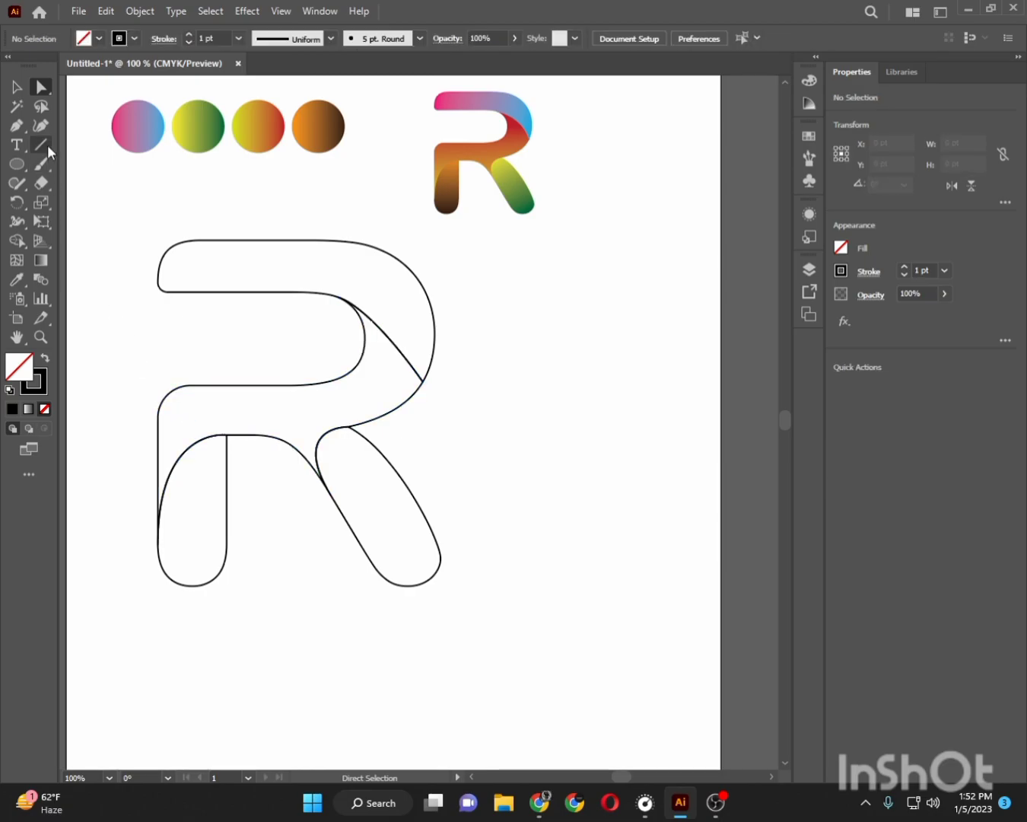
Step: Ungroup the R's pieces and clear the selection
{"action": "left_click", "coordinate": [13, 89]}
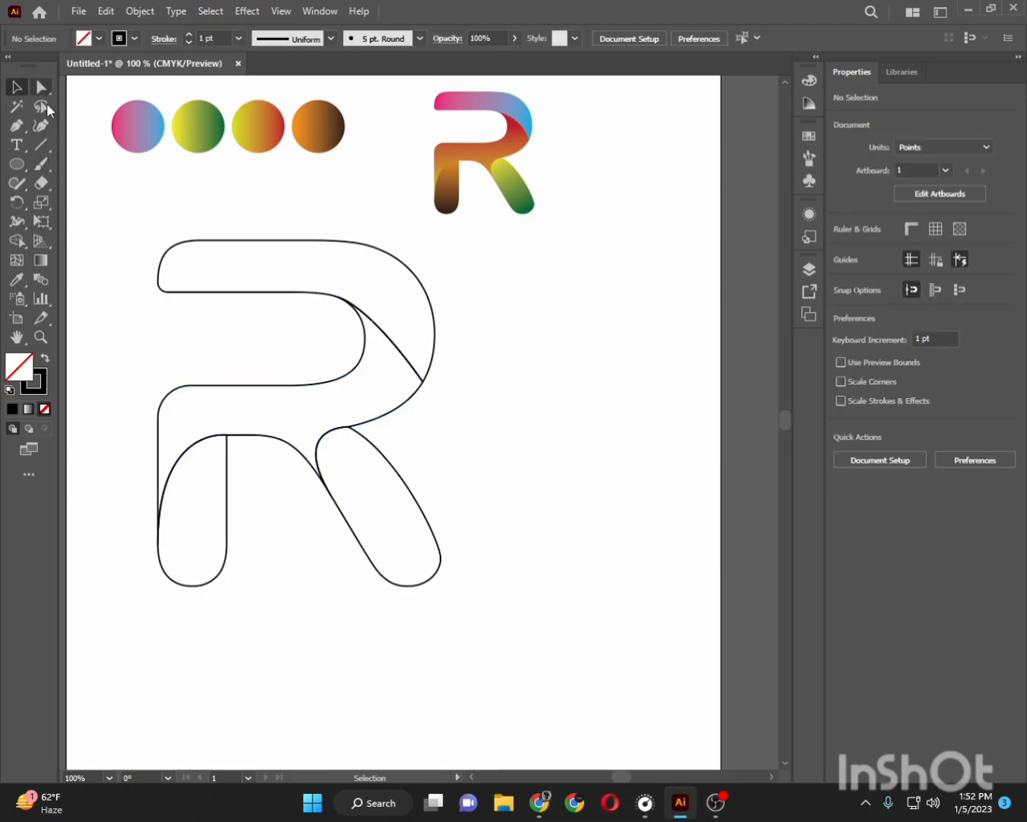
{"action": "left_click", "coordinate": [270, 241]}
{"action": "right_click", "coordinate": [271, 242]}
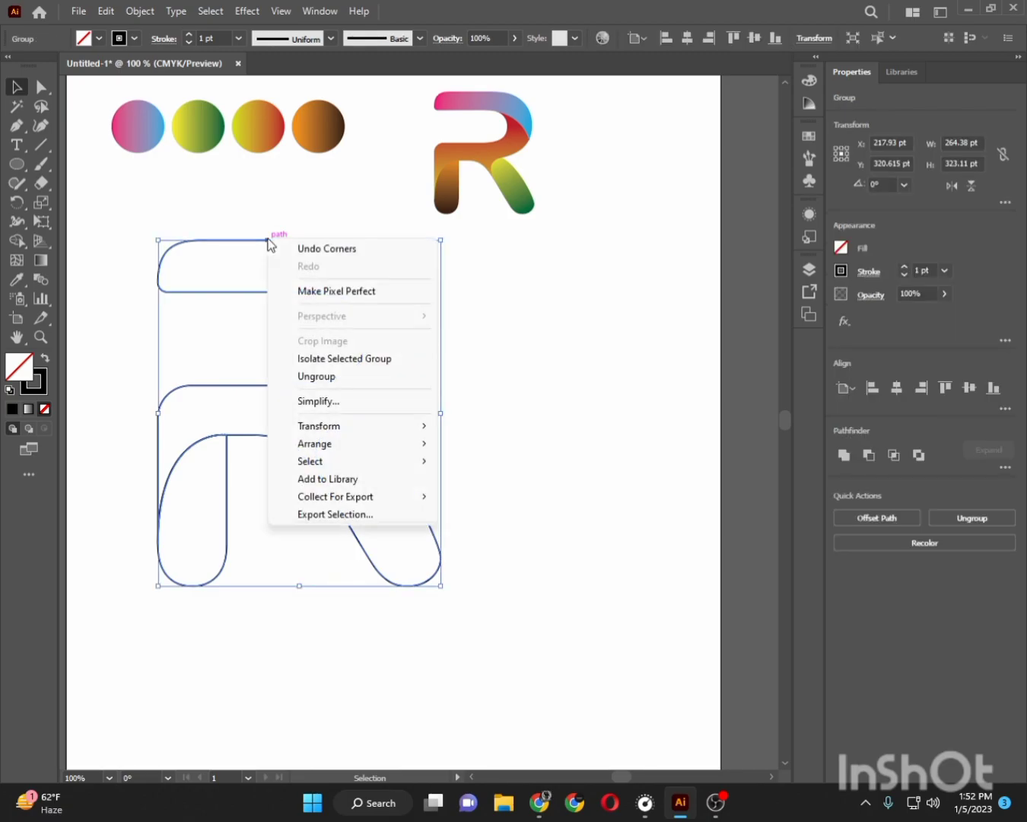
{"action": "left_click", "coordinate": [348, 376]}
{"action": "left_click", "coordinate": [424, 321]}
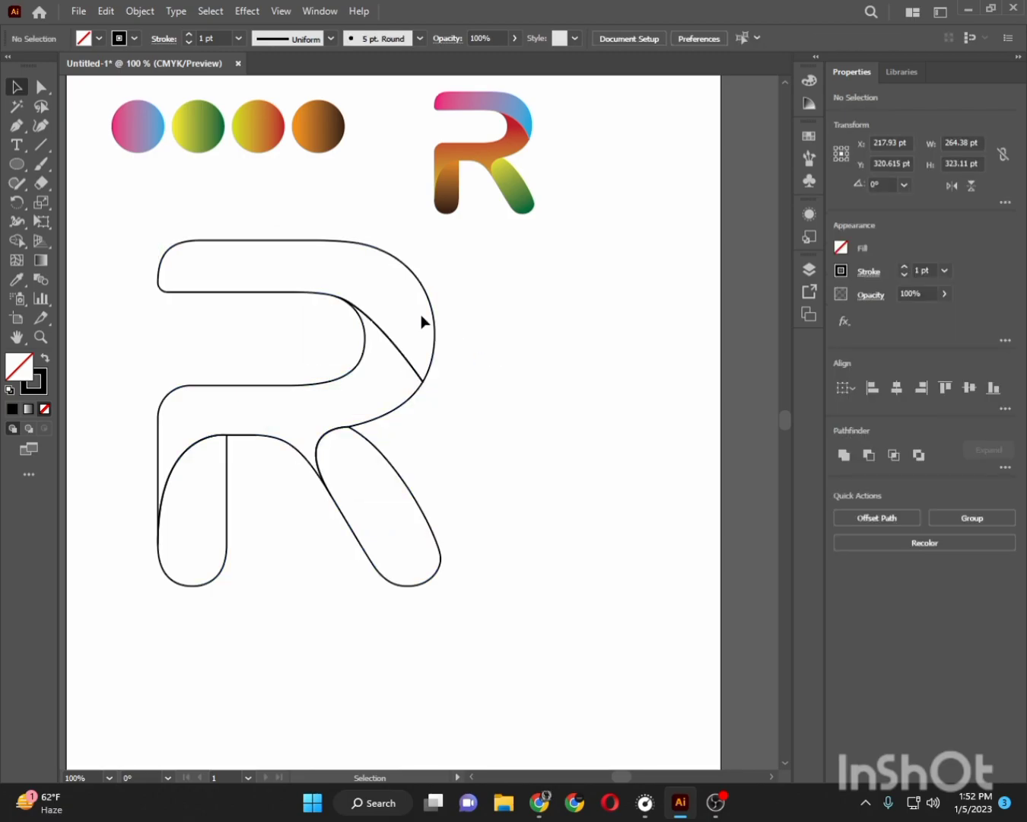
Step: Apply the pink-to-blue circle's gradient to the R's upper band with the Eyedropper
{"action": "left_click", "coordinate": [331, 242]}
{"action": "key", "text": "i"}
{"action": "left_click", "coordinate": [134, 114]}
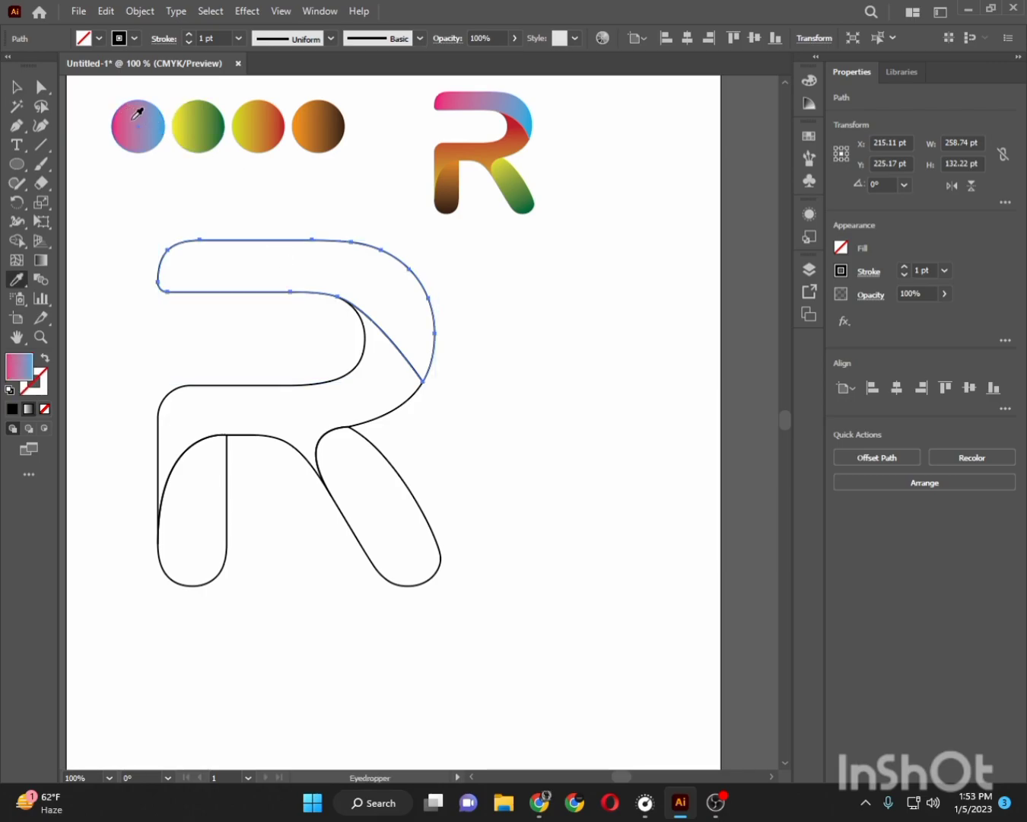
Step: Apply the yellow-to-green circle's gradient to the R's middle piece with the Eyedropper
{"action": "left_click", "coordinate": [18, 87]}
{"action": "left_click", "coordinate": [125, 252]}
{"action": "left_click", "coordinate": [356, 372]}
{"action": "key", "text": "i"}
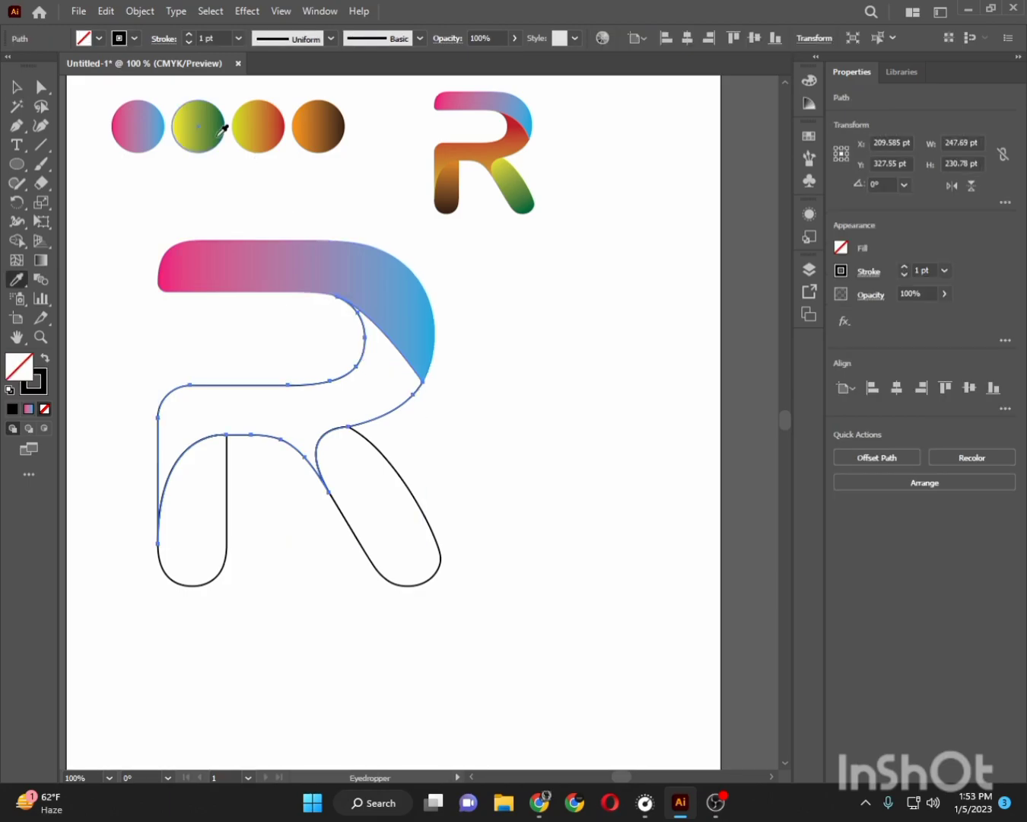
{"action": "left_click", "coordinate": [215, 128]}
Step: Apply the yellow-to-red circle's gradient to the R's left leg with the Eyedropper
{"action": "left_click", "coordinate": [15, 87]}
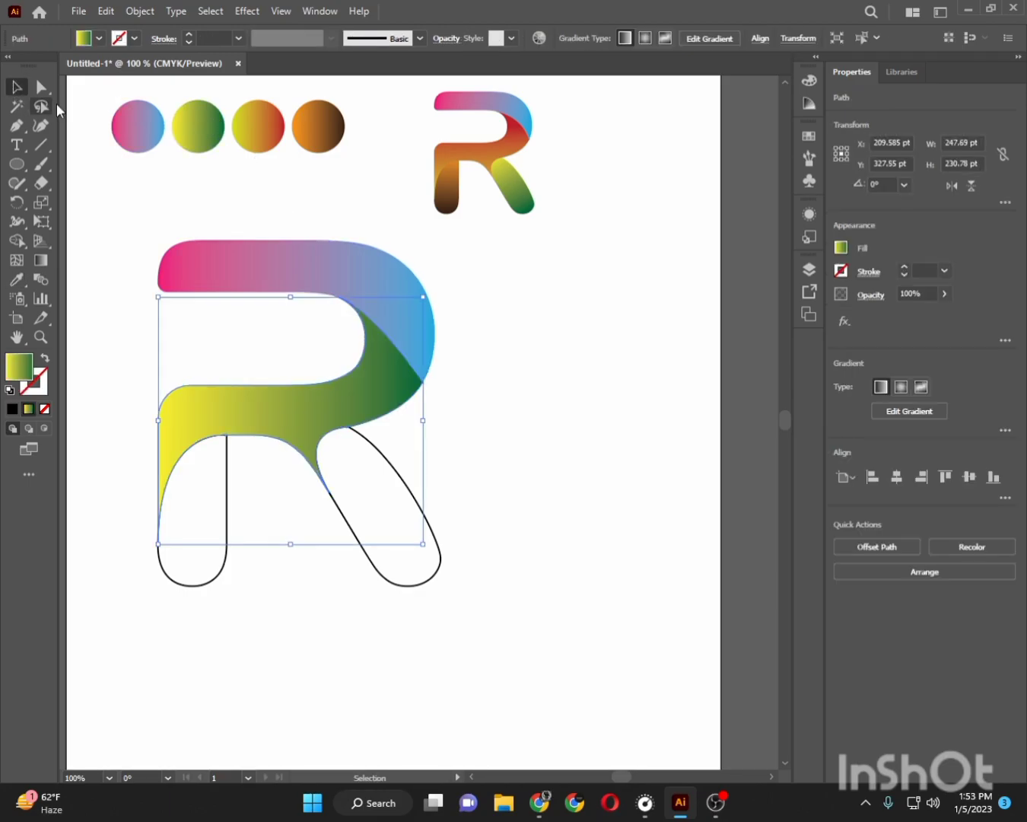
{"action": "left_click", "coordinate": [222, 565]}
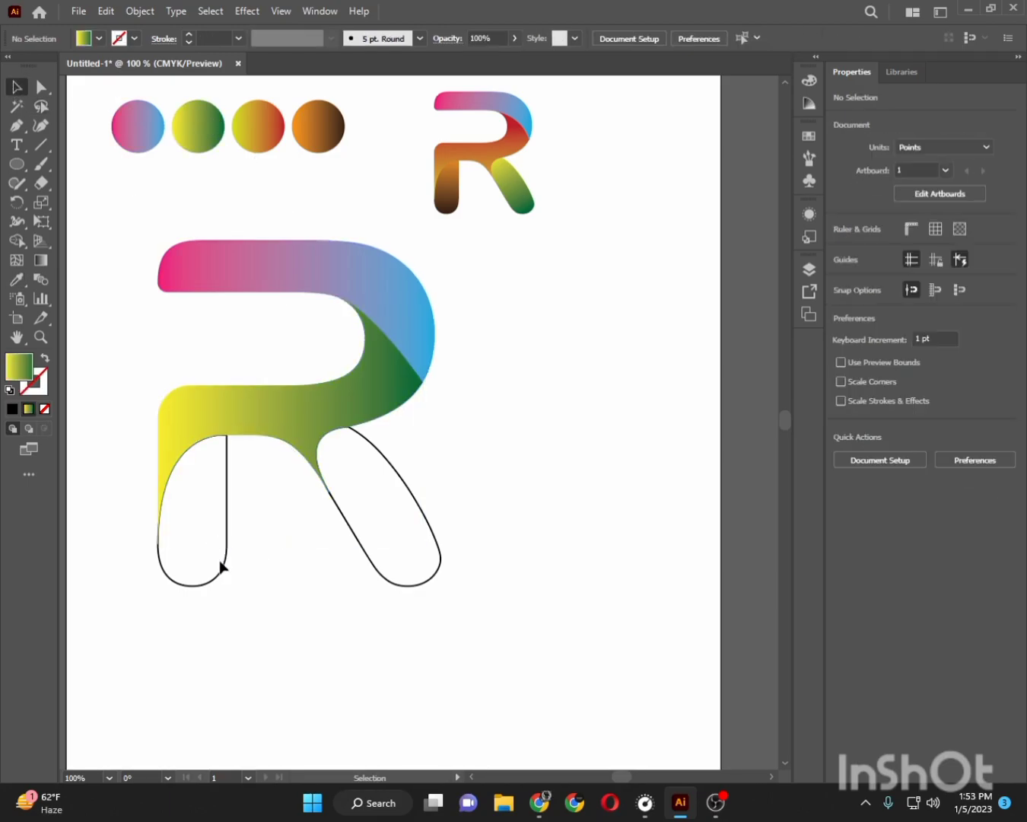
{"action": "left_click", "coordinate": [227, 561]}
{"action": "key", "text": "i"}
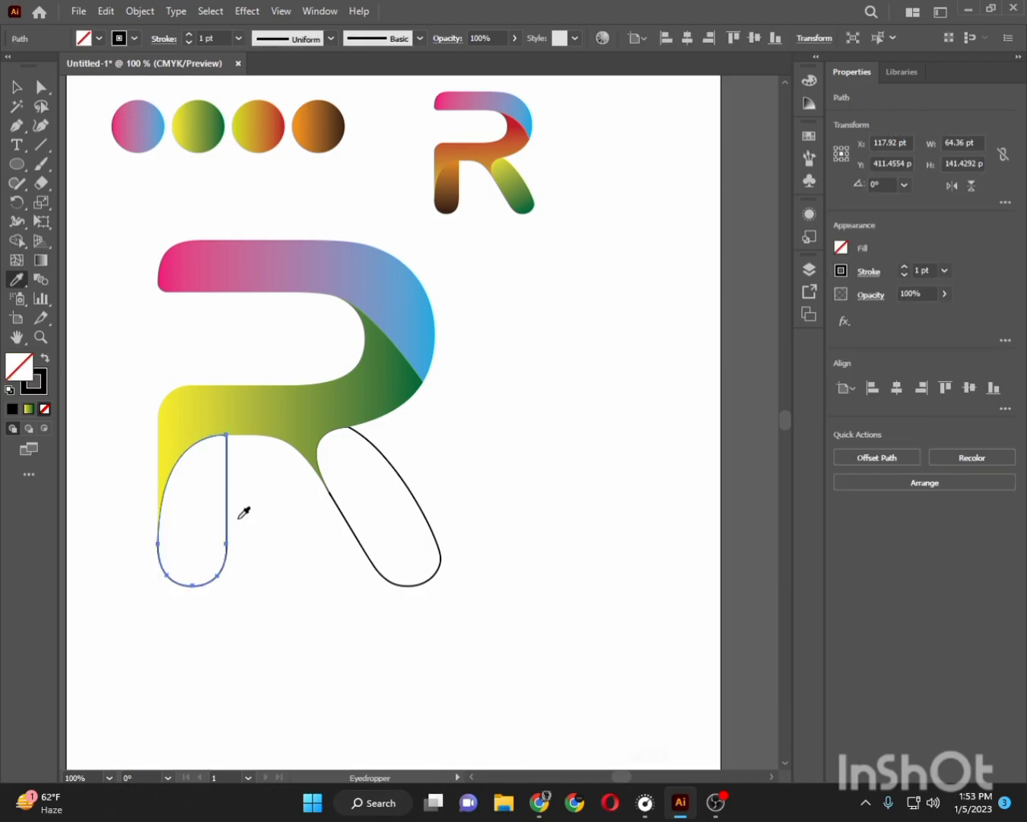
{"action": "left_click", "coordinate": [253, 152]}
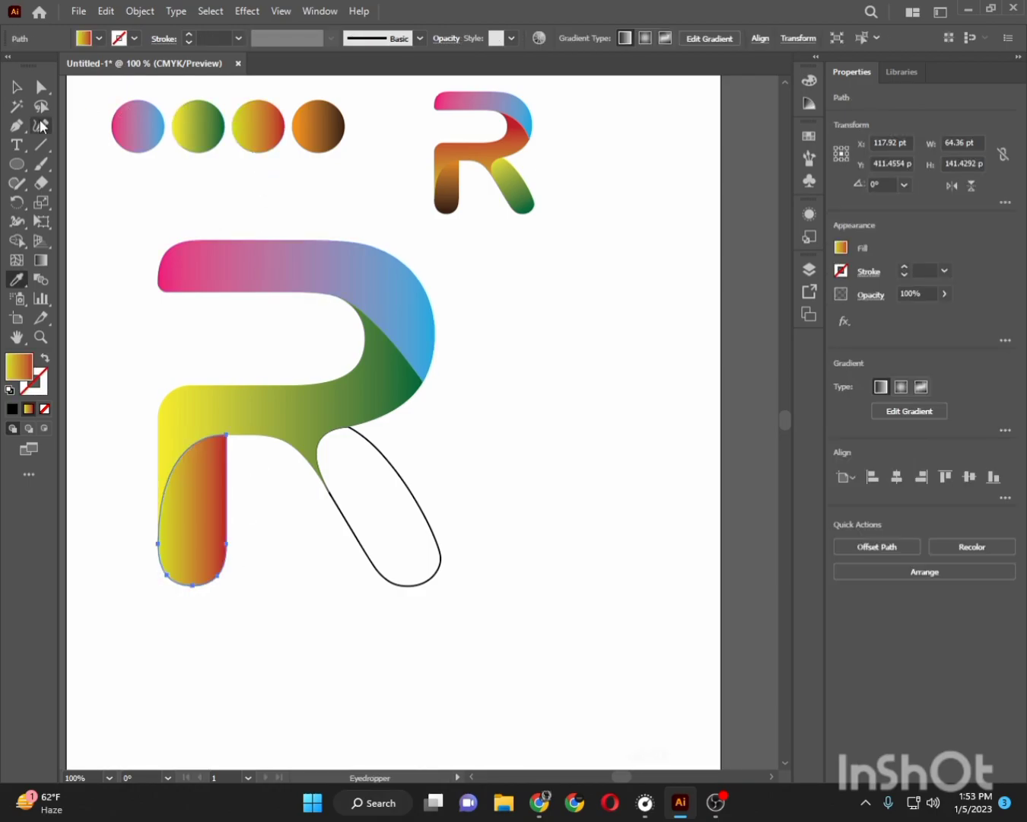
Step: Apply the yellow-to-red circle's gradient to the R's diagonal leg with the Eyedropper
{"action": "left_click", "coordinate": [19, 89]}
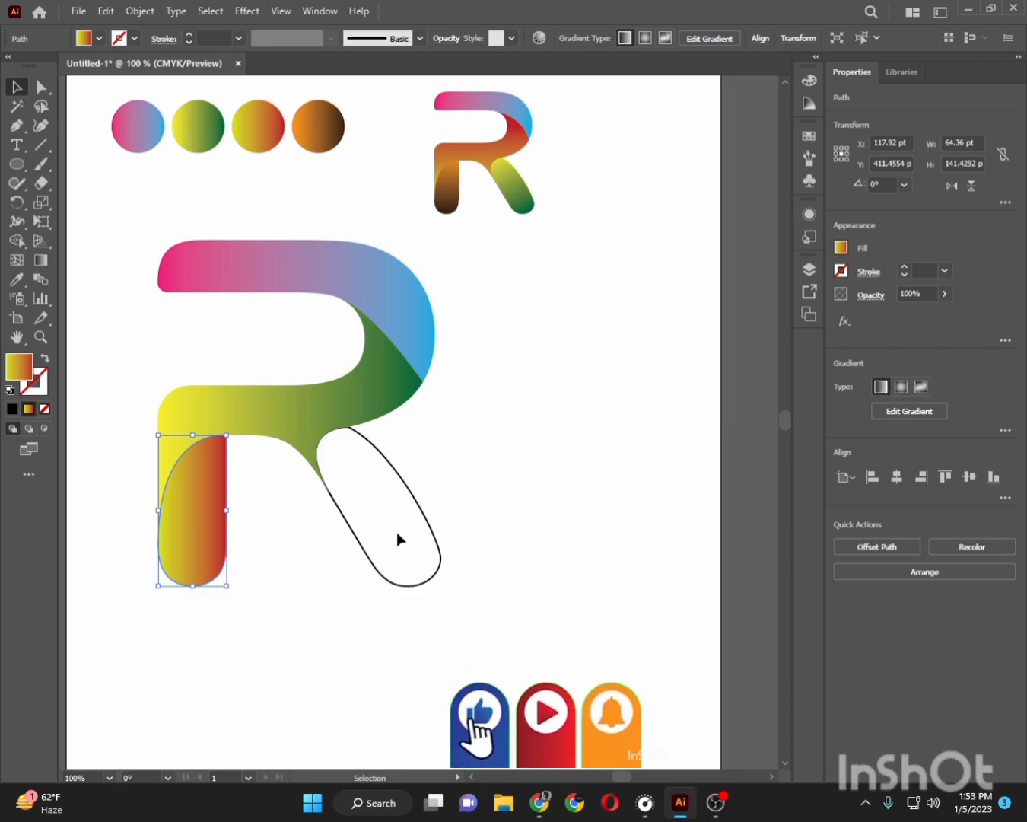
{"action": "left_click", "coordinate": [419, 511]}
{"action": "key", "text": "i"}
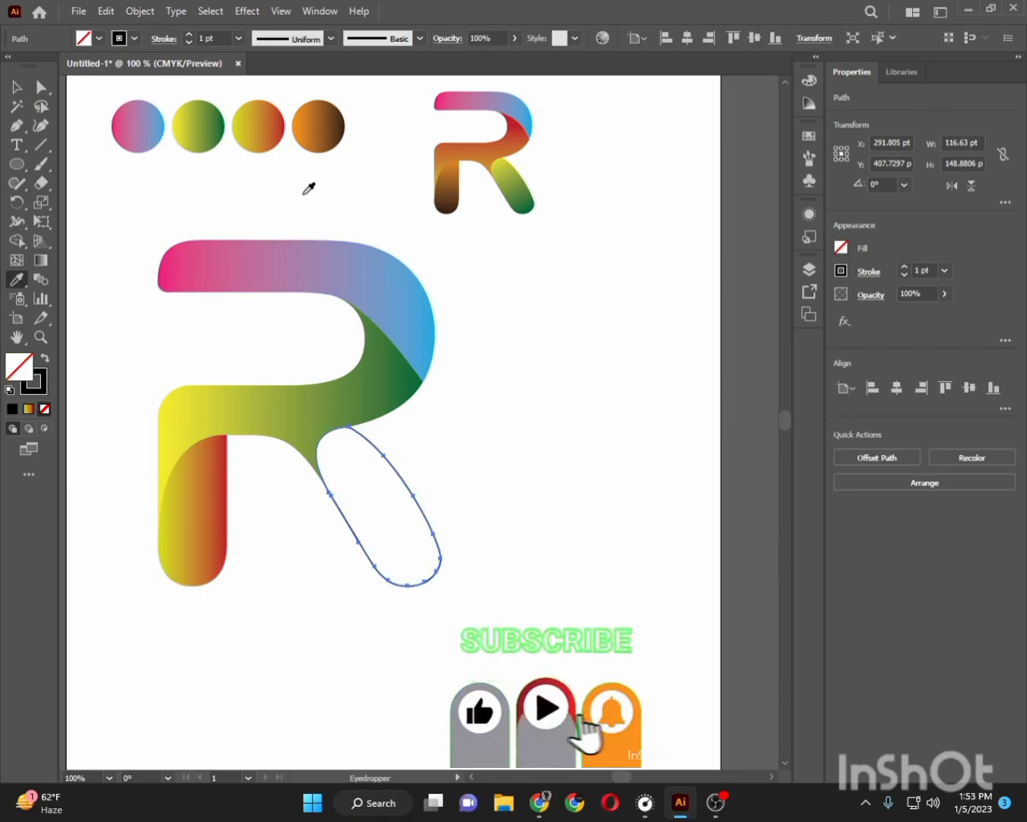
{"action": "left_click", "coordinate": [263, 124]}
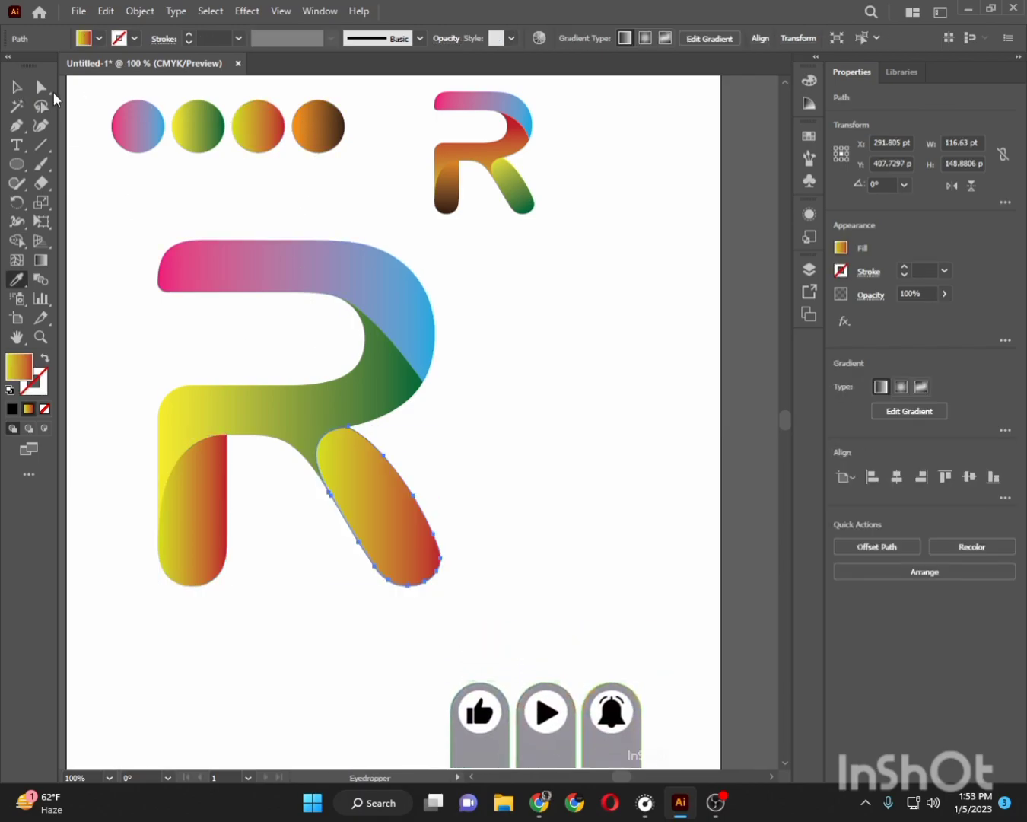
Step: Fill the R's left leg with the orange-to-brown circle's gradient using the Eyedropper
{"action": "left_click", "coordinate": [16, 89]}
{"action": "left_click", "coordinate": [203, 491]}
{"action": "key", "text": "i"}
{"action": "left_click", "coordinate": [335, 117]}
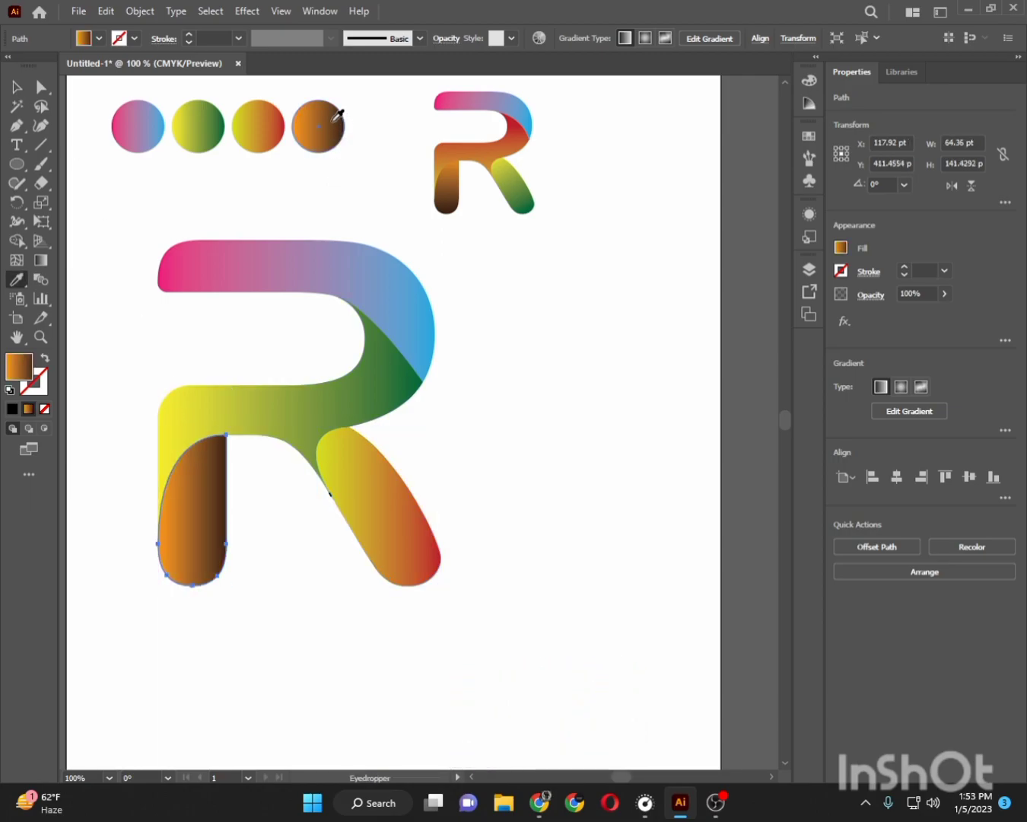
Step: Redirect the upper band's gradient diagonally, from pink at its upper left end down to blue at the right side of the bowl
{"action": "left_click", "coordinate": [17, 88]}
{"action": "left_click", "coordinate": [89, 177]}
{"action": "left_click", "coordinate": [256, 290]}
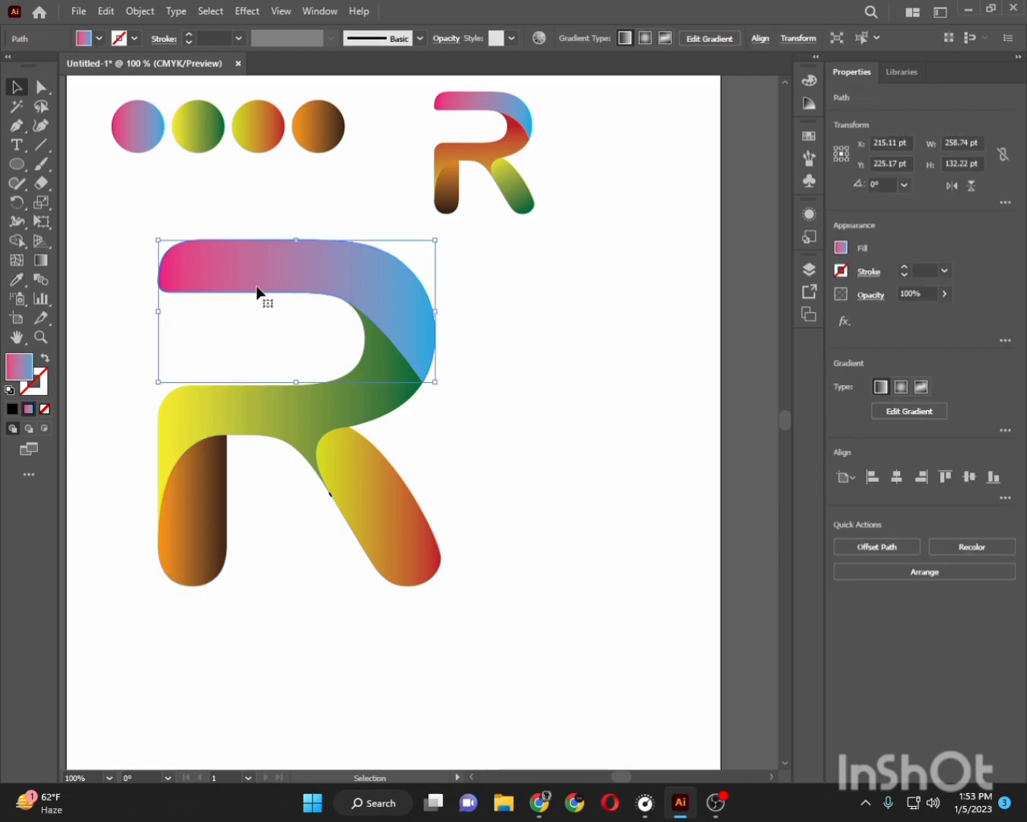
{"action": "key", "text": "g"}
{"action": "left_click_drag", "start_coordinate": [167, 234], "coordinate": [442, 339]}
{"action": "key", "text": "v"}
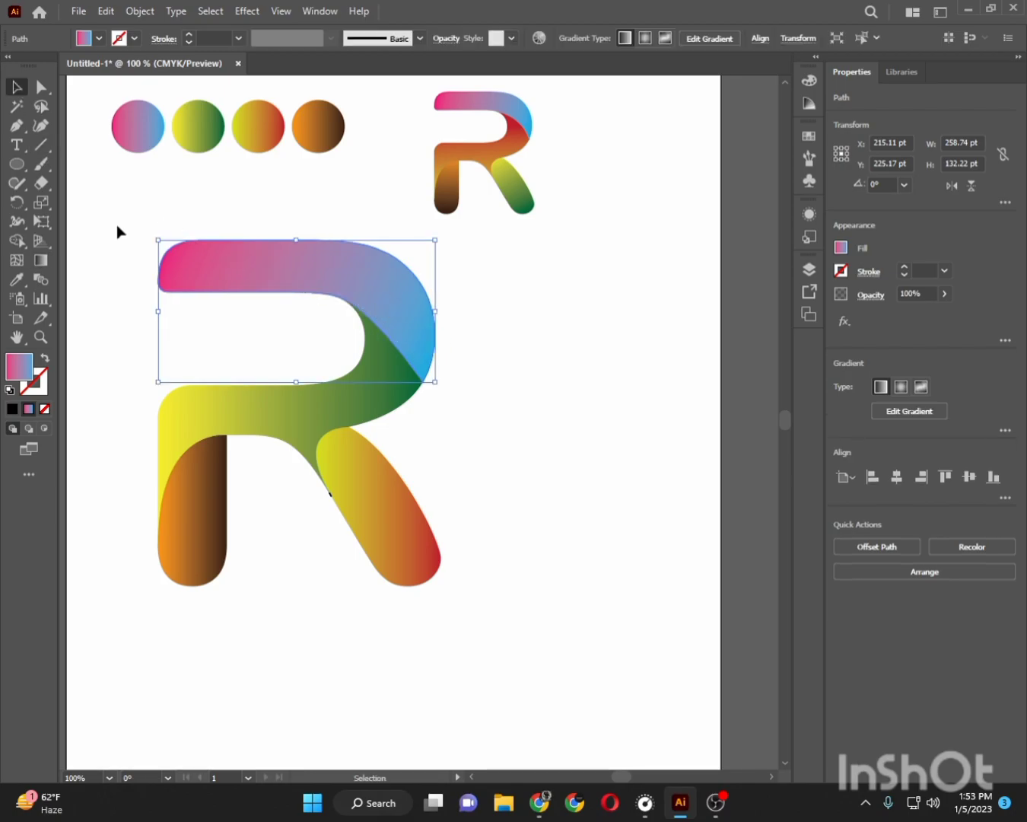
Step: Redirect the middle piece's gradient vertically, running from yellow below the piece up to green at the top of the R
{"action": "left_click", "coordinate": [265, 427]}
{"action": "key", "text": "g"}
{"action": "left_click_drag", "start_coordinate": [291, 586], "coordinate": [282, 242]}
{"action": "left_click", "coordinate": [10, 93]}
{"action": "left_click", "coordinate": [126, 349]}
Step: Redirect the left leg's gradient vertically, from orange above the leg down to brown at its rounded foot
{"action": "left_click", "coordinate": [201, 531]}
{"action": "key", "text": "g"}
{"action": "left_click_drag", "start_coordinate": [195, 392], "coordinate": [193, 577]}
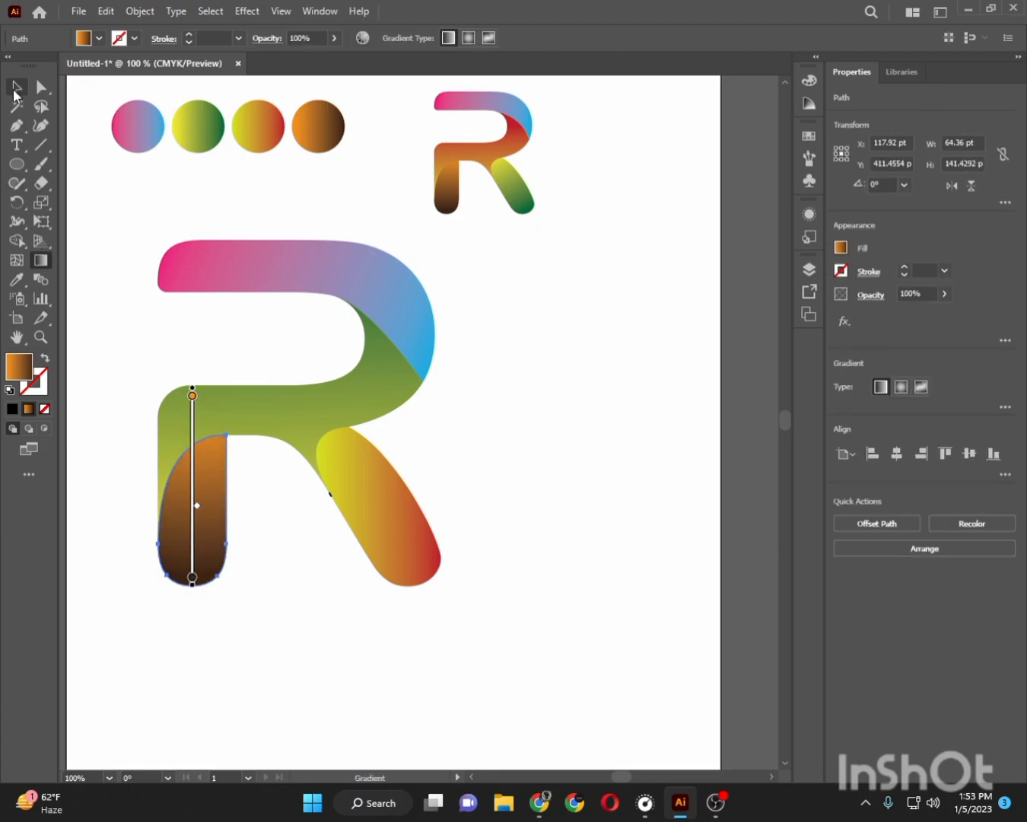
Step: Redirect the diagonal leg's gradient along its length, from yellow at the upper end to red at the foot, and clear the selection
{"action": "left_click", "coordinate": [14, 93]}
{"action": "left_click", "coordinate": [364, 515]}
{"action": "key", "text": "g"}
{"action": "left_click_drag", "start_coordinate": [316, 405], "coordinate": [426, 588]}
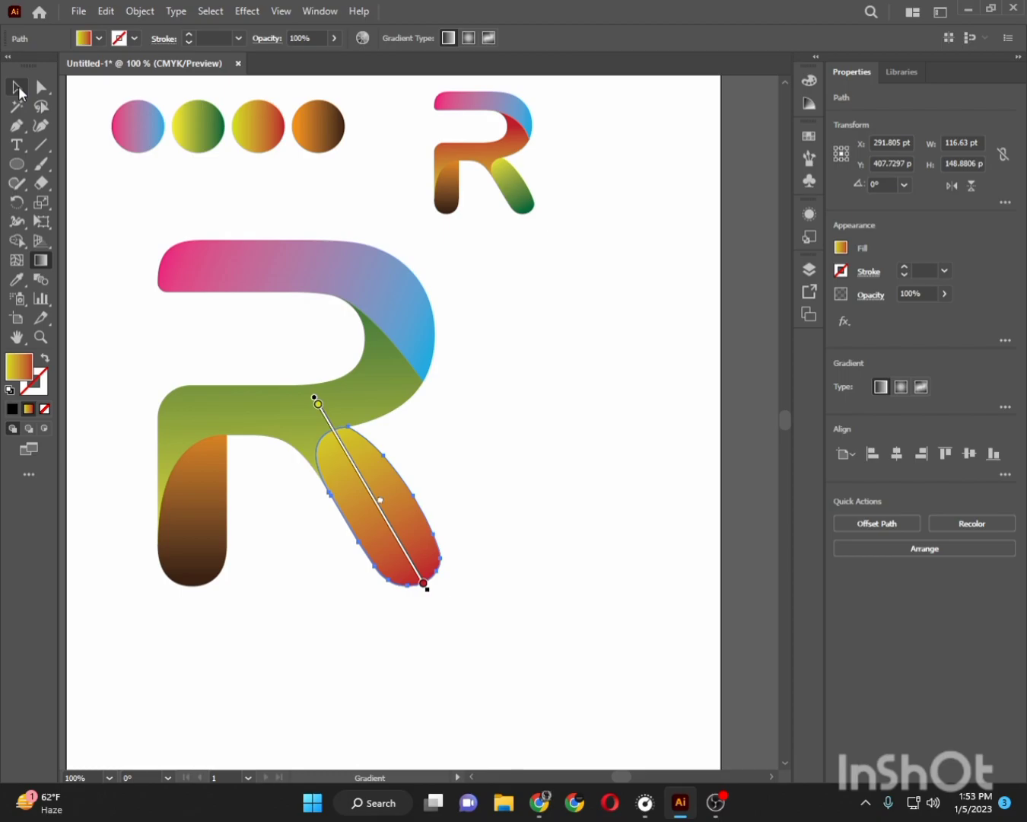
{"action": "left_click", "coordinate": [17, 90]}
{"action": "left_click", "coordinate": [104, 212]}
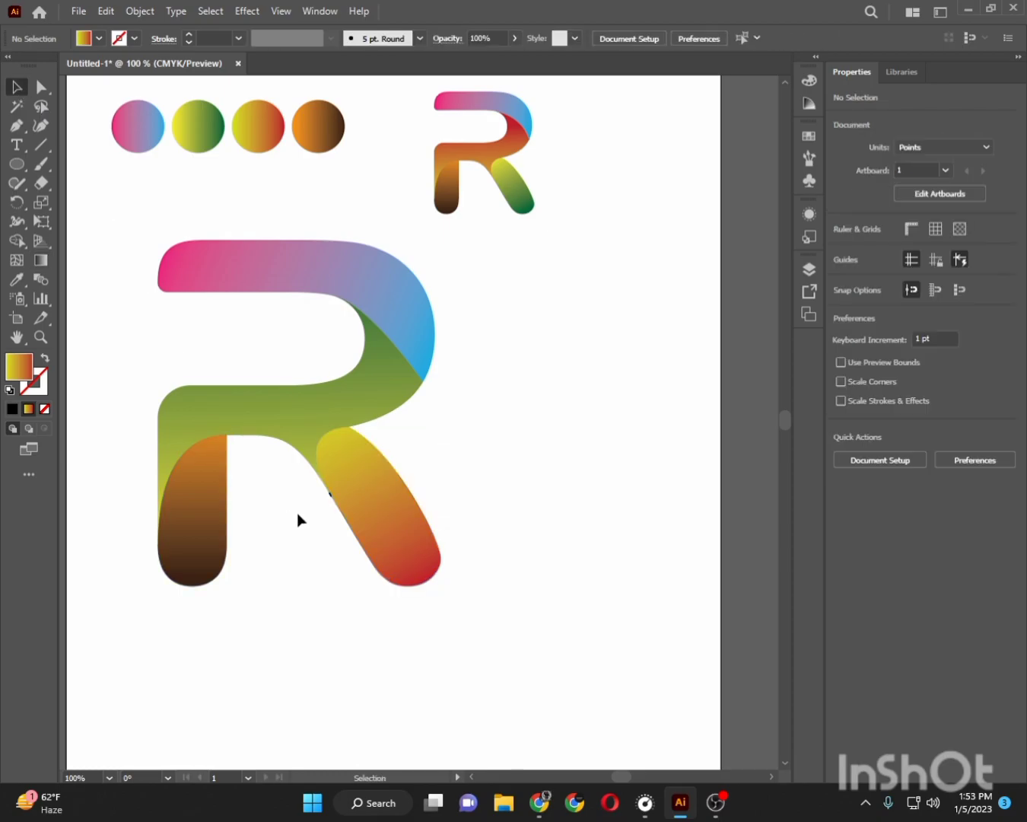
Step: Delete the leftovers: the tiny stray path beside the diagonal leg, the small reference R and the four gradient sample circles
{"action": "left_click_drag", "start_coordinate": [330, 500], "coordinate": [298, 527]}
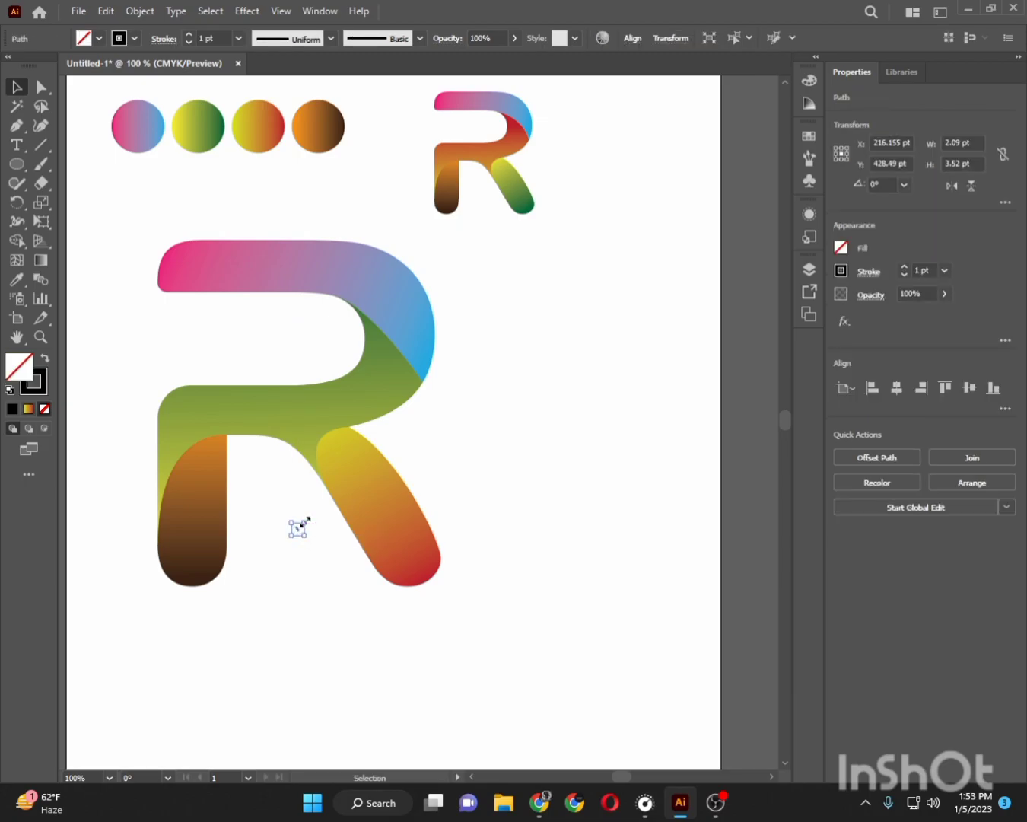
{"action": "key", "text": "Delete"}
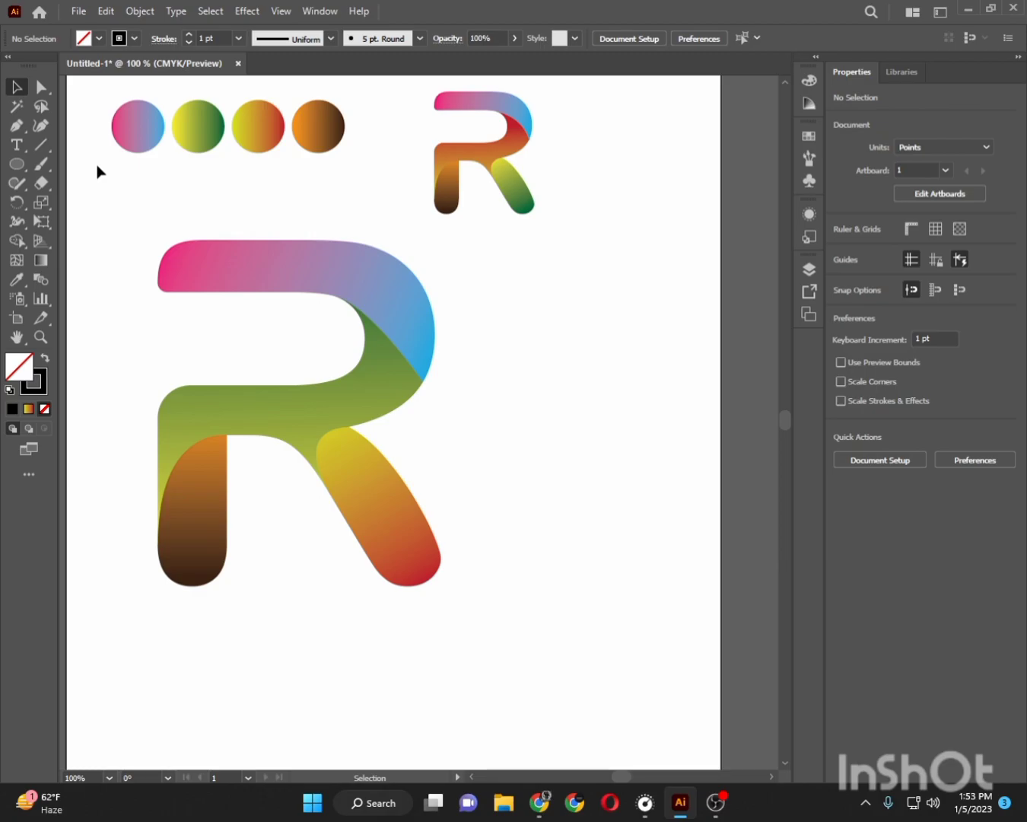
{"action": "left_click_drag", "start_coordinate": [417, 85], "coordinate": [580, 264]}
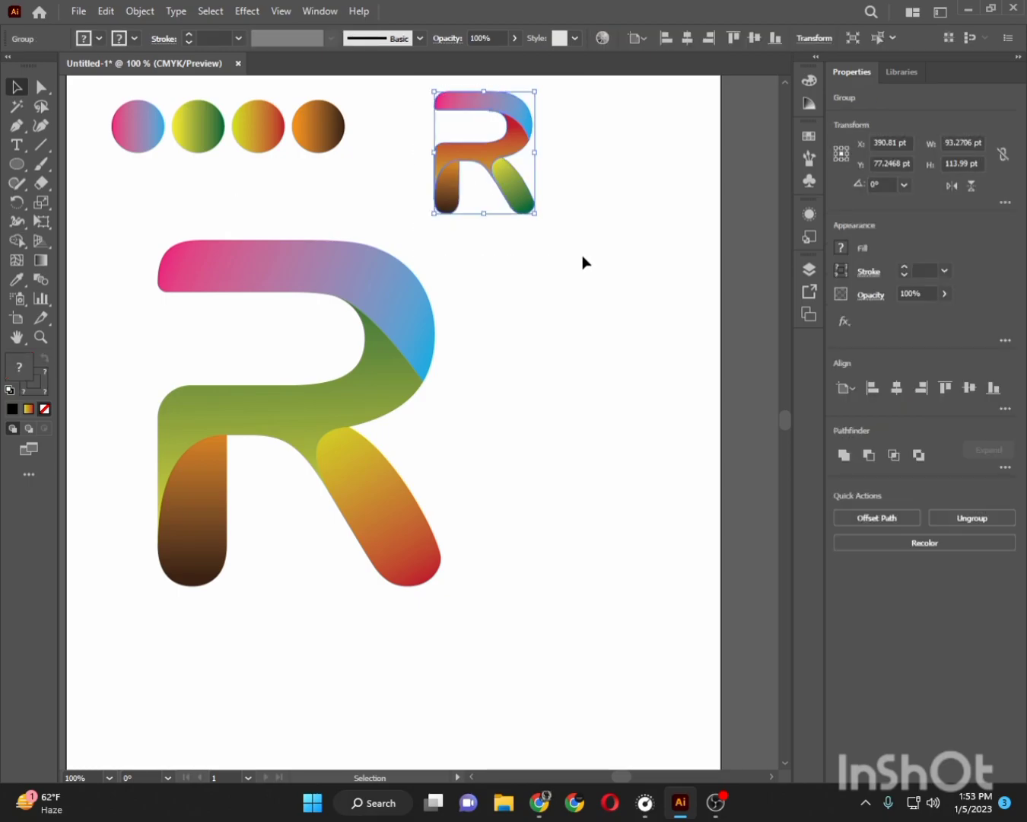
{"action": "key", "text": "Delete"}
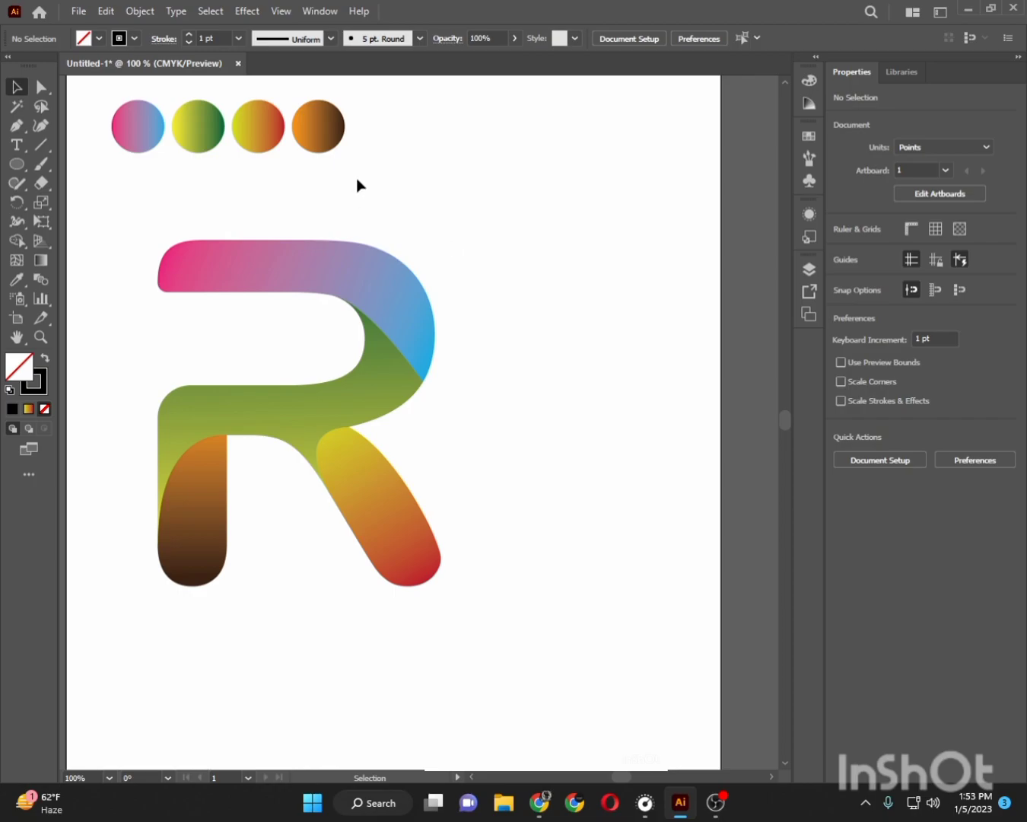
{"action": "left_click_drag", "start_coordinate": [101, 105], "coordinate": [102, 104]}
{"action": "key", "text": "Delete"}
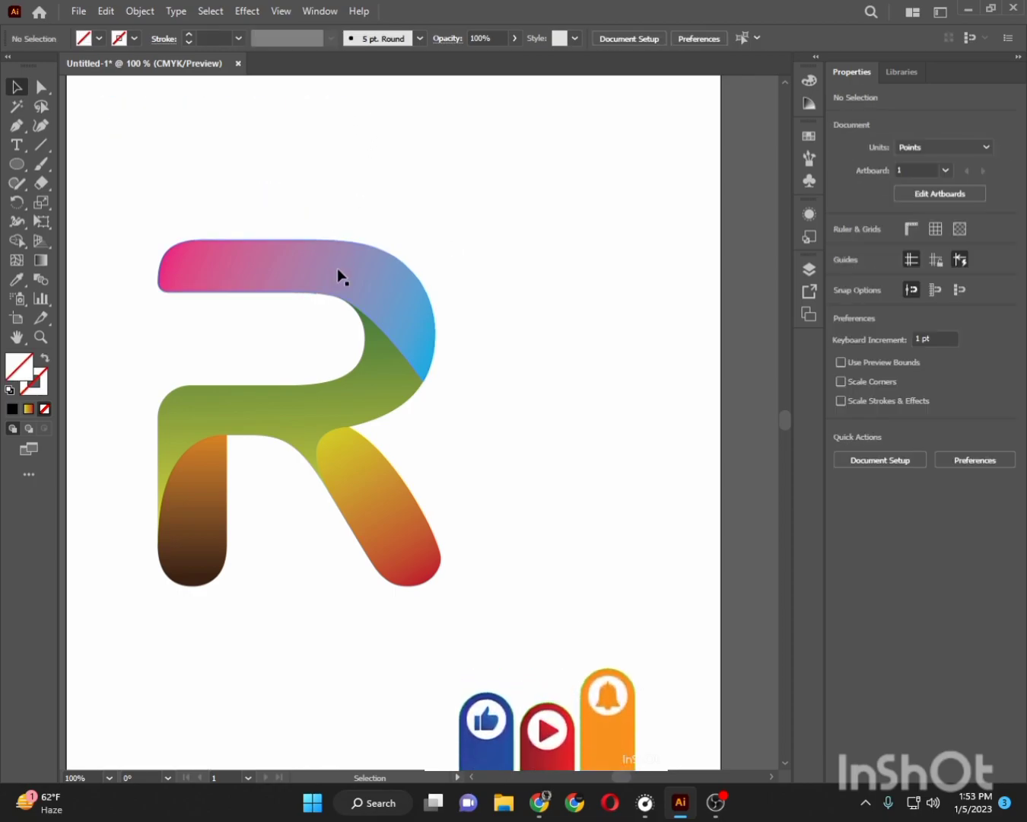
Step: Select all pieces of the R and enlarge them proportionally about their centre to about 431 pt wide and 526 pt high
{"action": "key", "text": "z"}
{"action": "left_click_drag", "start_coordinate": [372, 405], "coordinate": [328, 337]}
{"action": "key", "text": "v"}
{"action": "left_click_drag", "start_coordinate": [165, 186], "coordinate": [308, 400]}
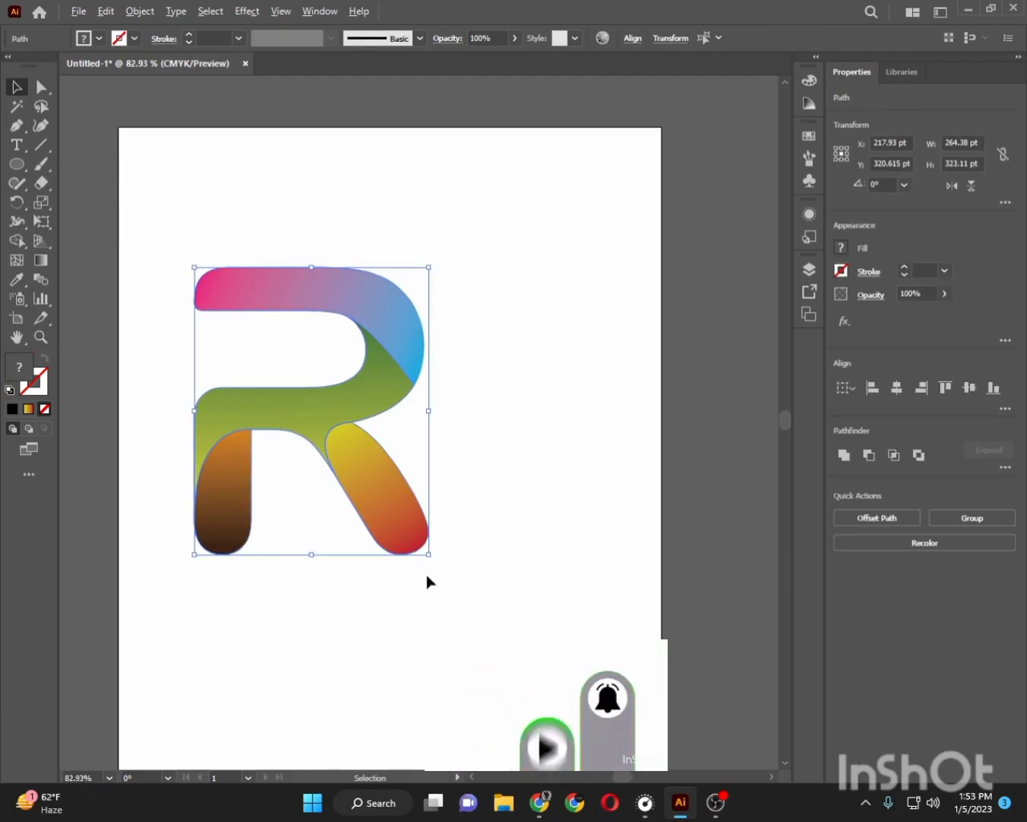
{"action": "left_click_drag", "start_coordinate": [431, 554], "coordinate": [501, 661]}
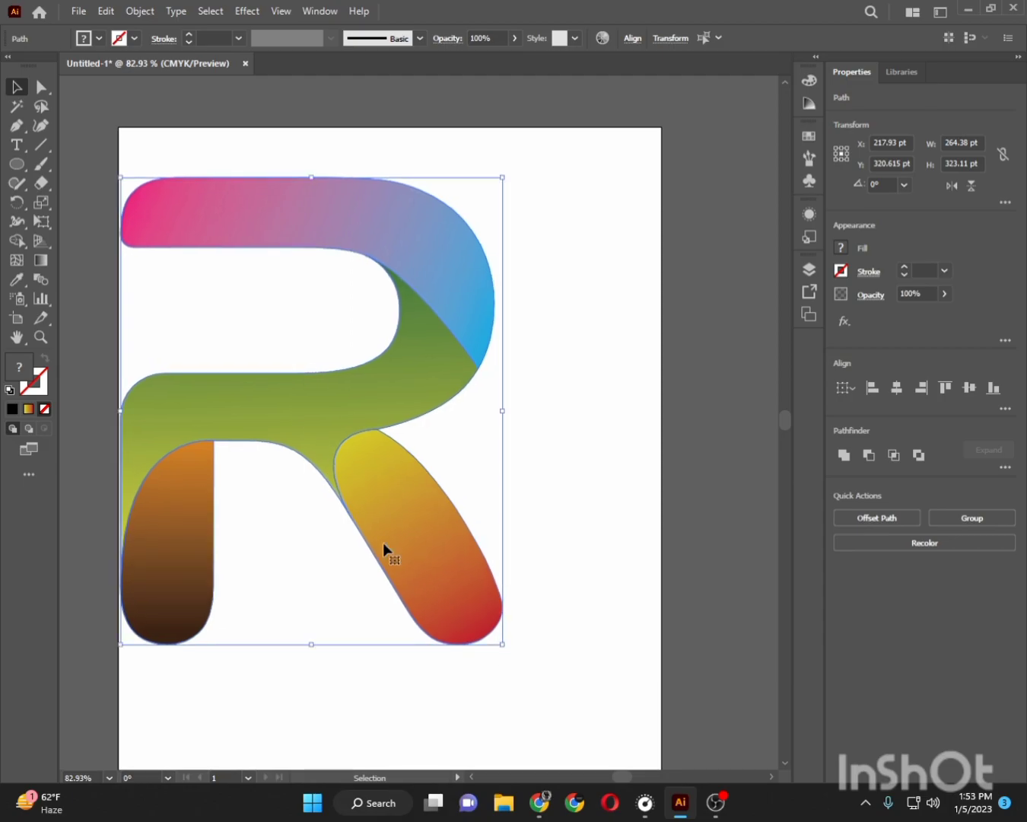
Step: Move the enlarged R to about X 301 pt, Y 346 pt on the artboard, group its pieces and clear the selection
{"action": "left_click_drag", "start_coordinate": [275, 418], "coordinate": [345, 433]}
{"action": "key", "text": "a"}
{"action": "key", "text": "v"}
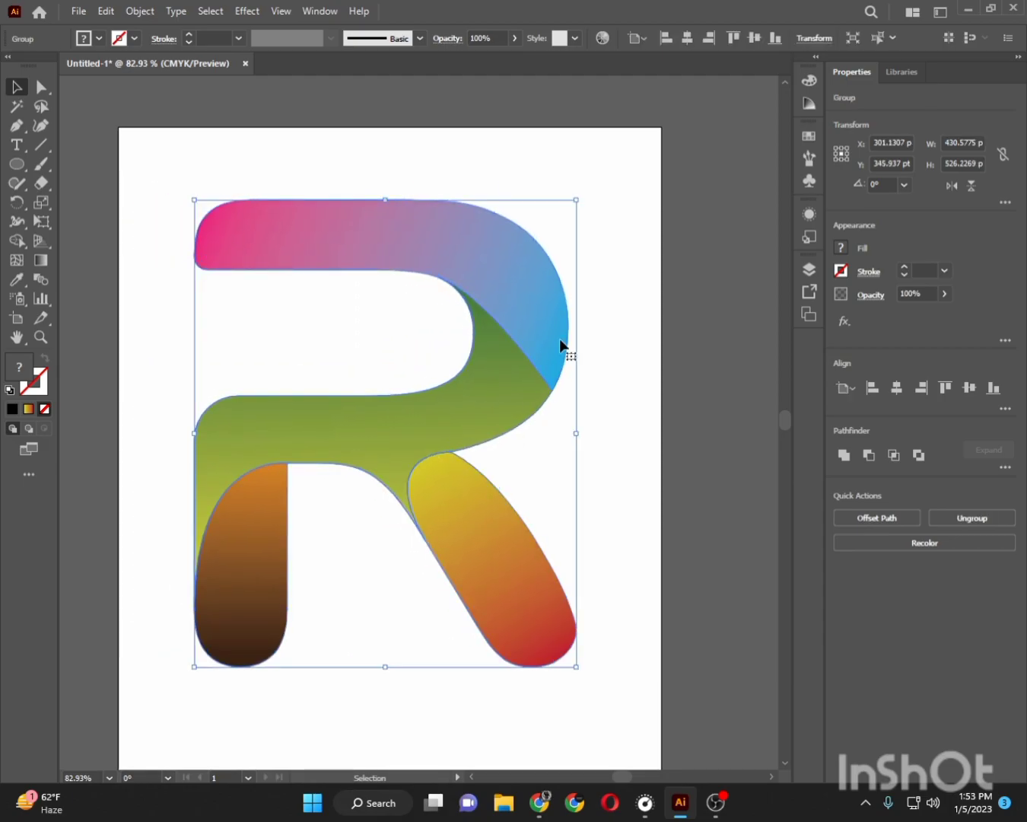
{"action": "left_click", "coordinate": [616, 237]}
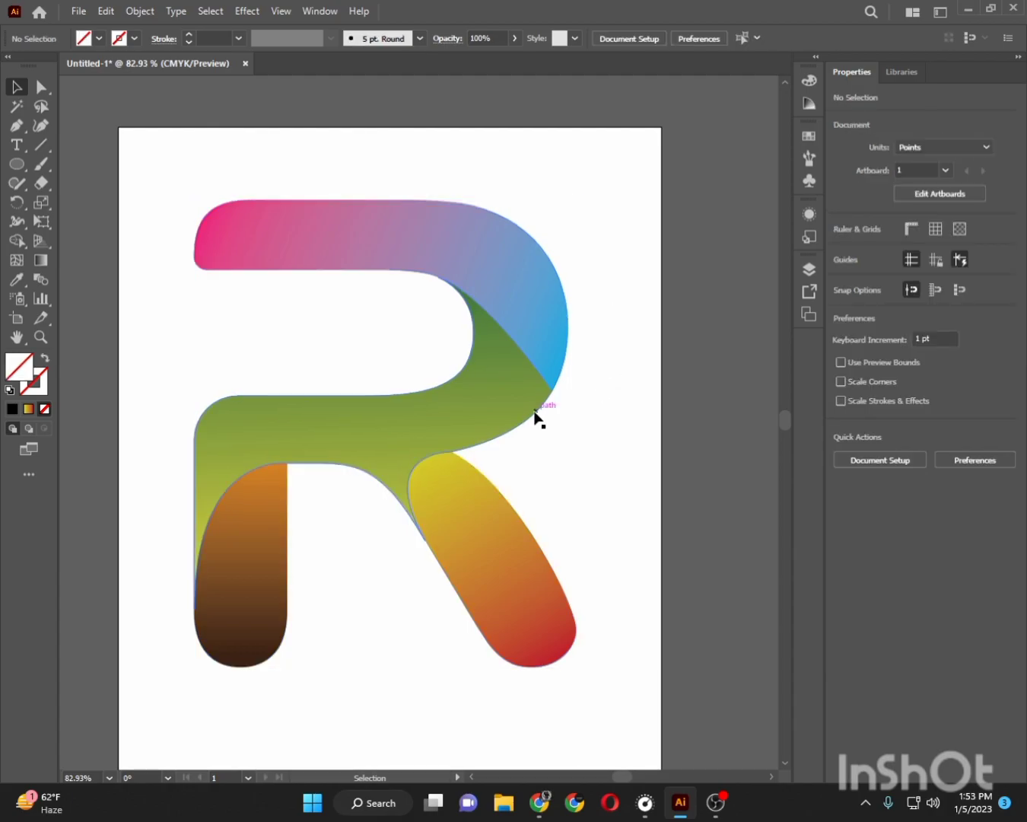